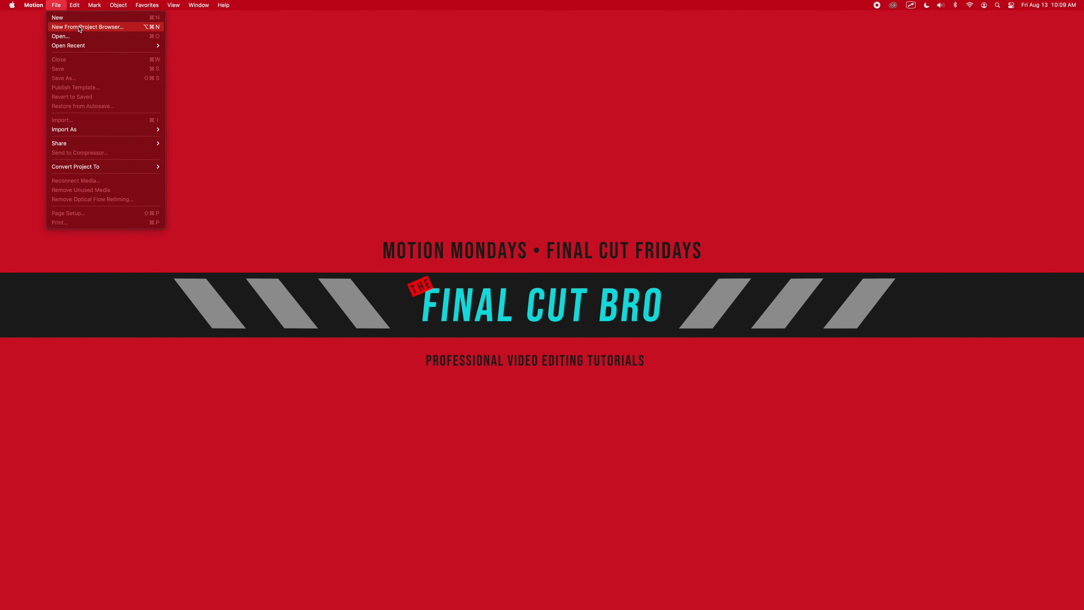
Choose File > New From Project Browser to open the Project Browser
{"action": "left_click", "coordinate": [81, 27]}
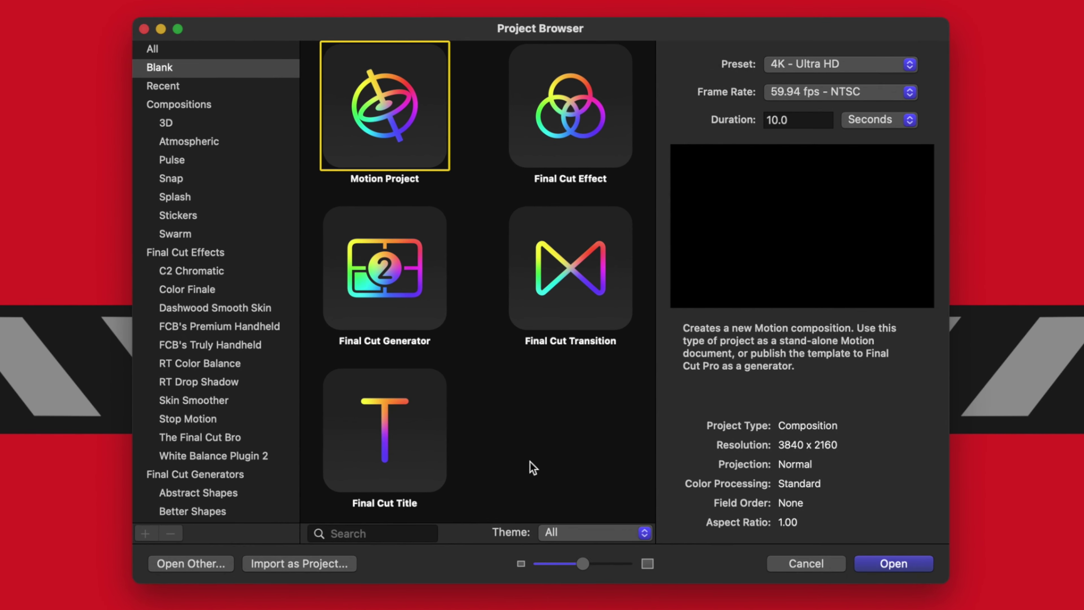
Create a blank Final Cut Title project at 4K Ultra HD, 59.94 fps, 10 seconds
{"action": "left_click", "coordinate": [459, 405]}
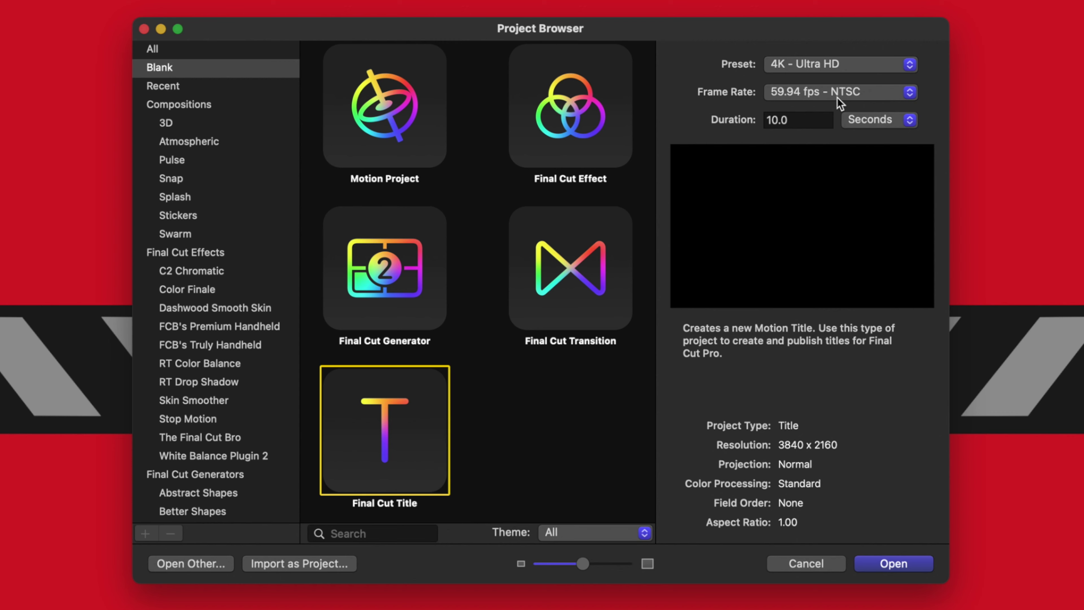
{"action": "left_click", "coordinate": [798, 119]}
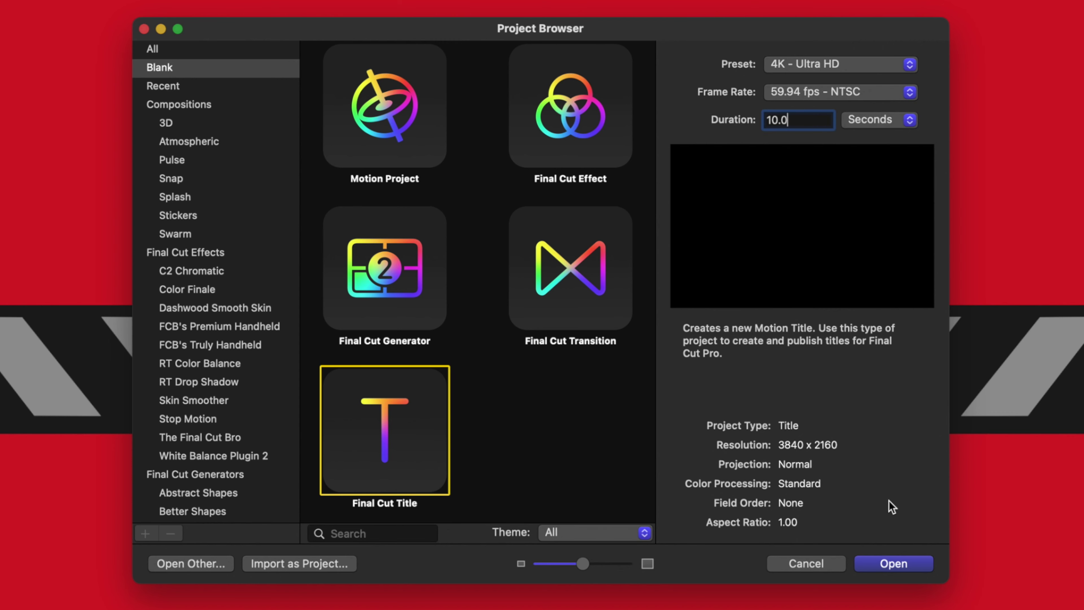
{"action": "left_click", "coordinate": [892, 563]}
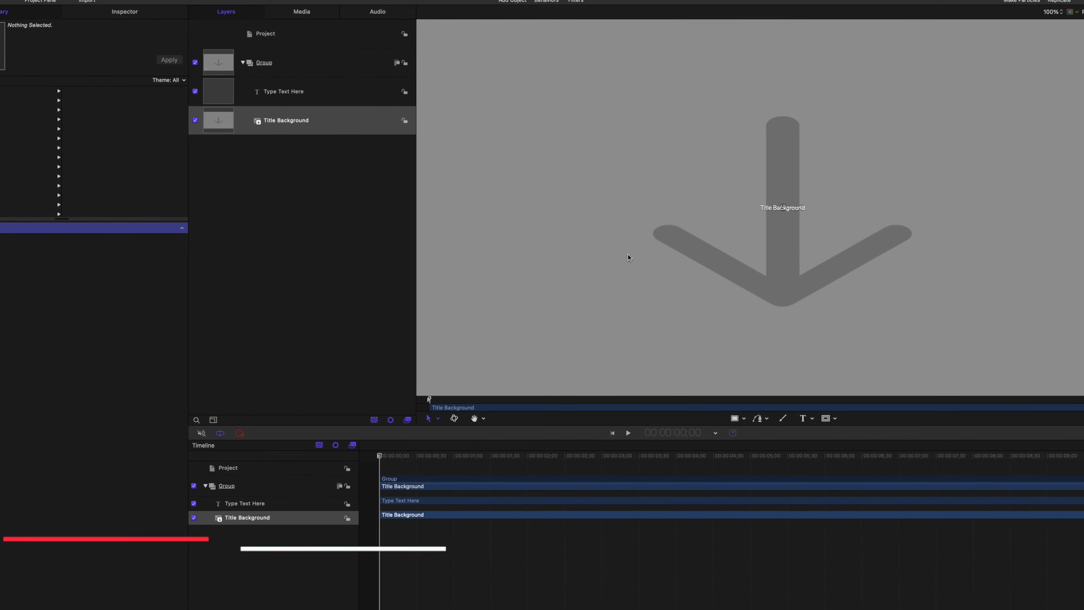
Delete the Title Background and Type Text Here layers, viewing the canvas at 50%
{"action": "key", "text": "shift+z"}
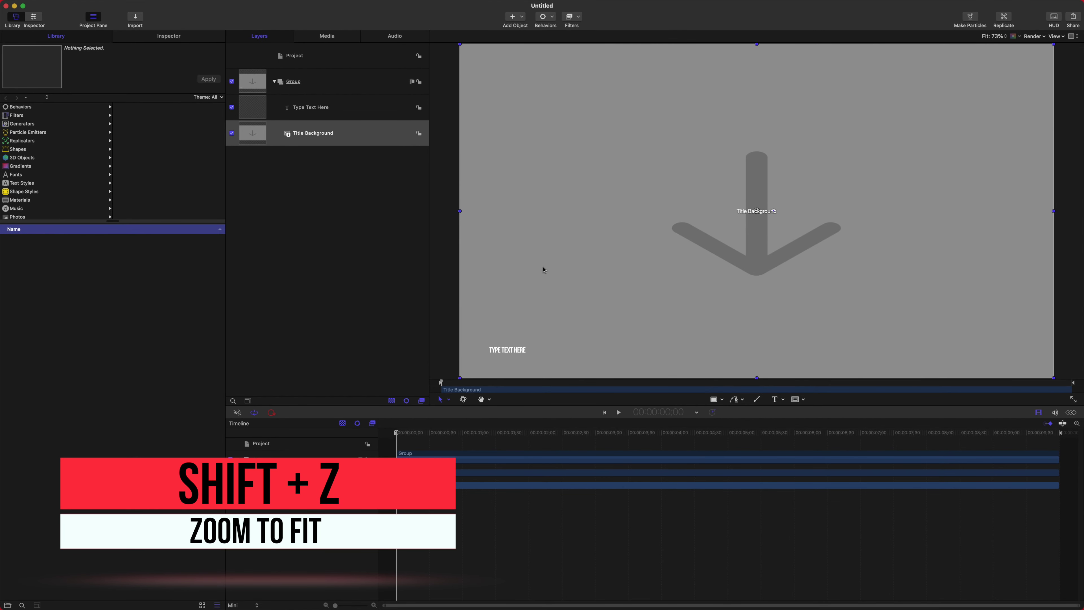
{"action": "left_click", "coordinate": [359, 135]}
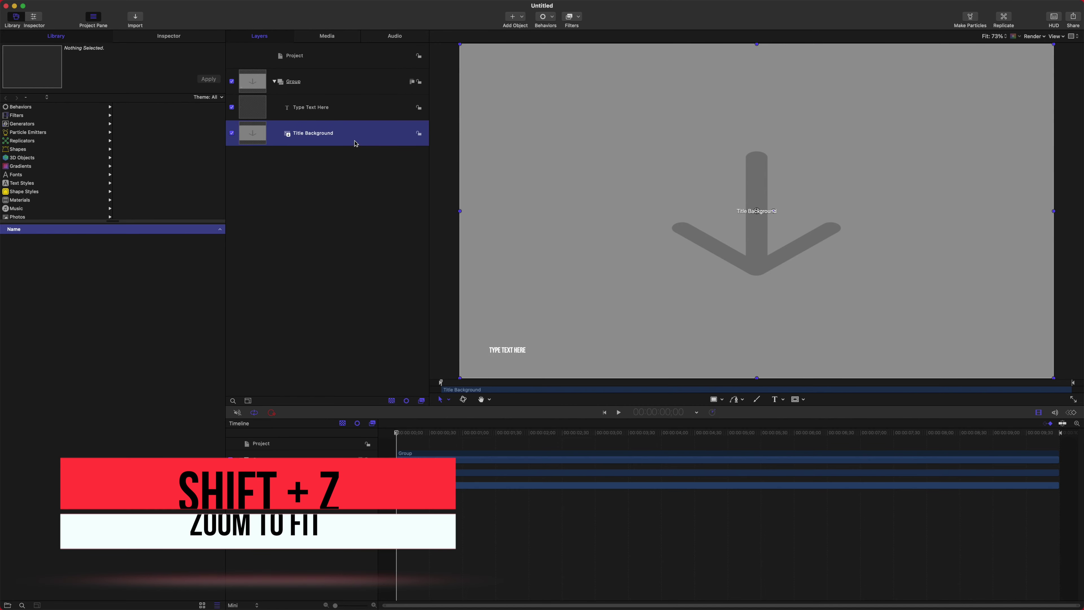
{"action": "left_click", "coordinate": [341, 107], "text": "shift"}
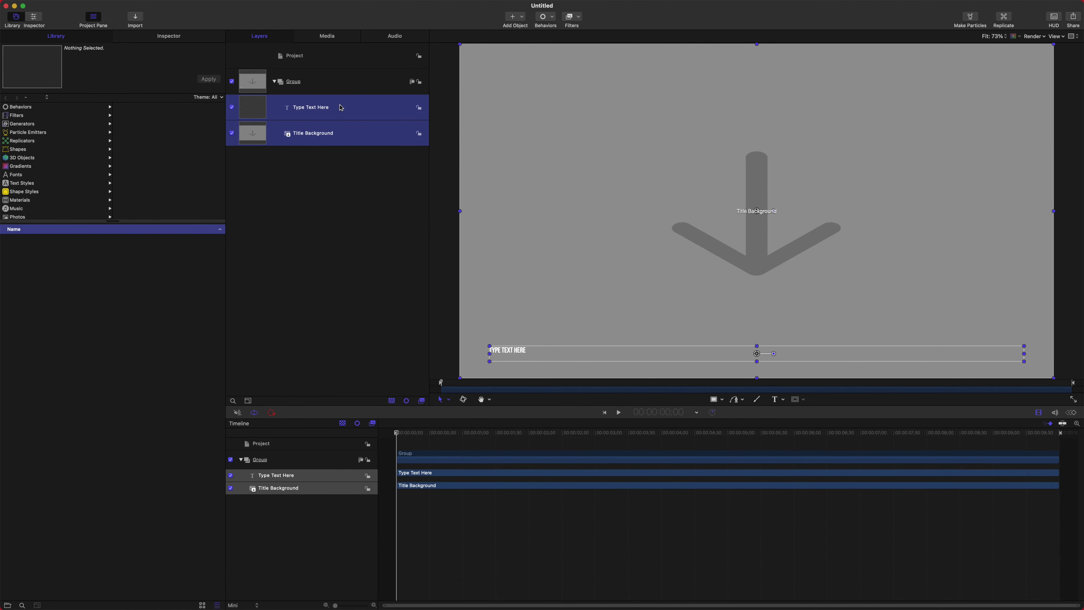
{"action": "key", "text": "Delete"}
{"action": "key", "text": "super+minus"}
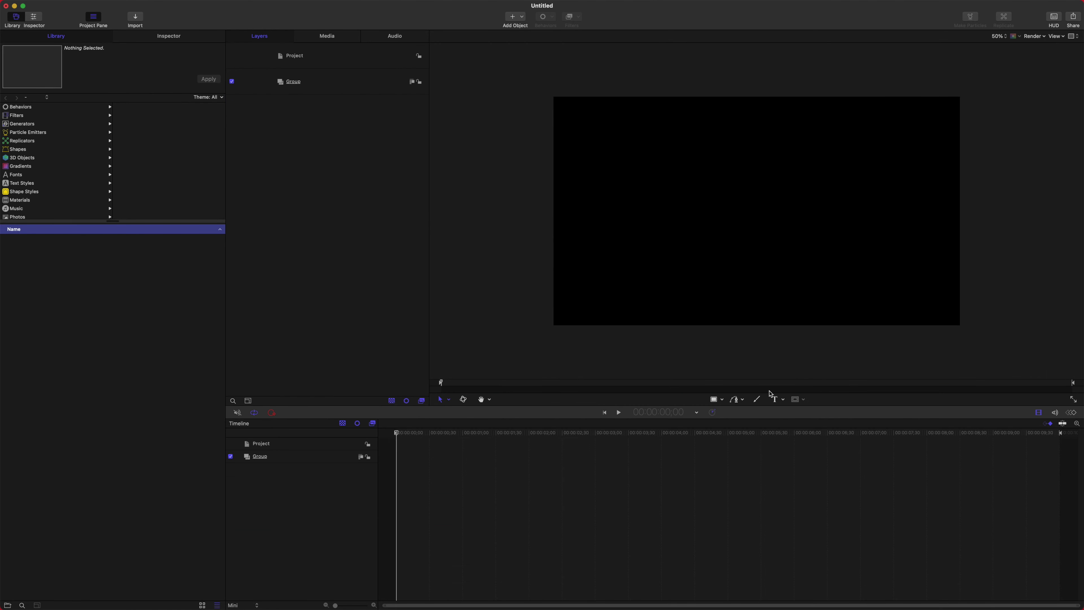
Add a Subscribe text layer and reset its Position to 0,0
{"action": "left_click", "coordinate": [746, 195]}
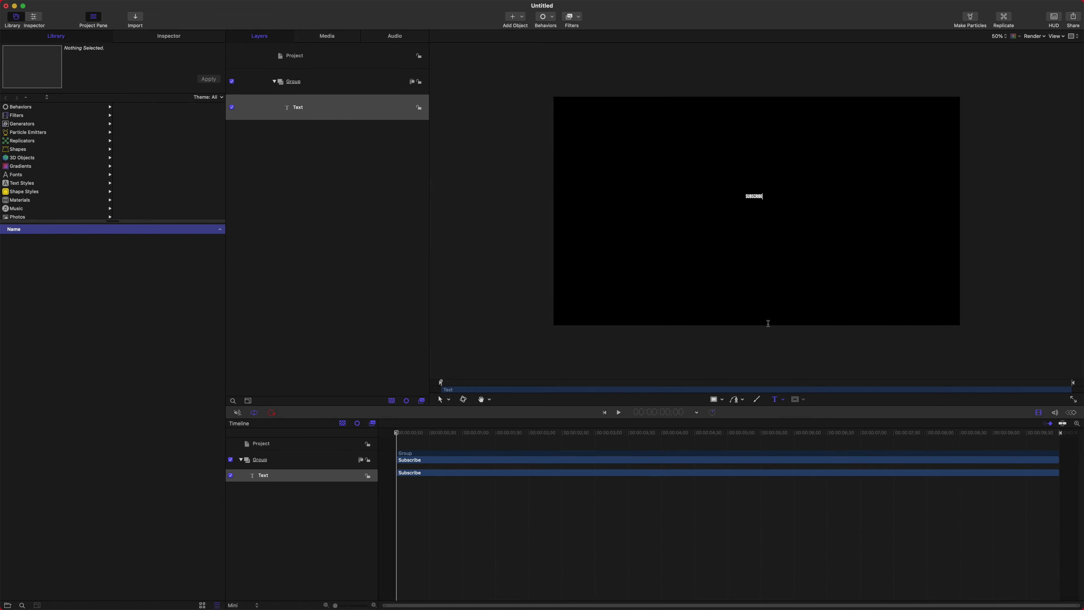
{"action": "left_click", "coordinate": [185, 36]}
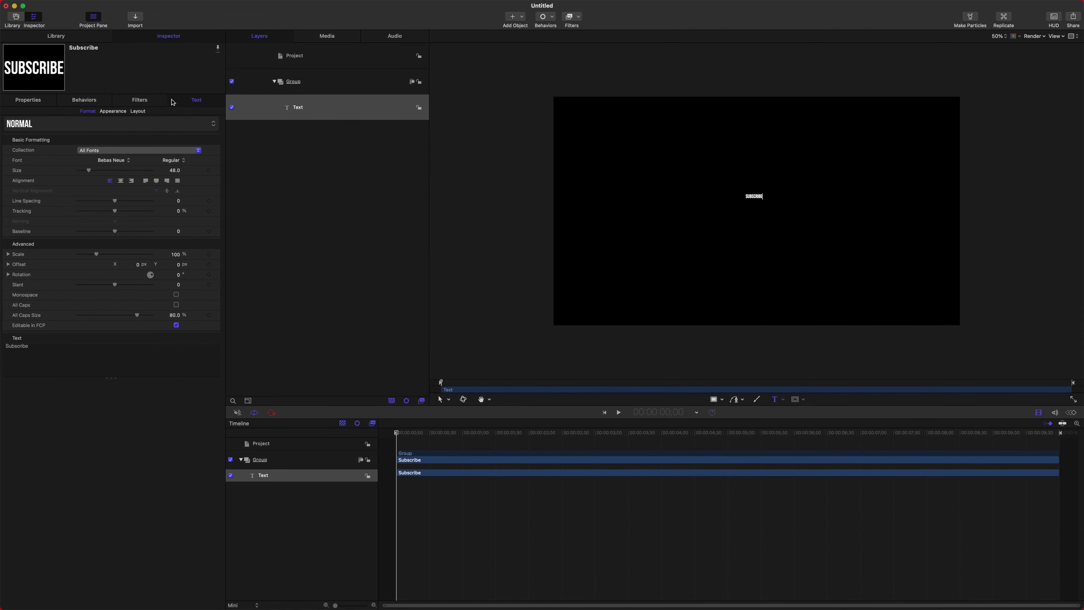
{"action": "left_click", "coordinate": [218, 126]}
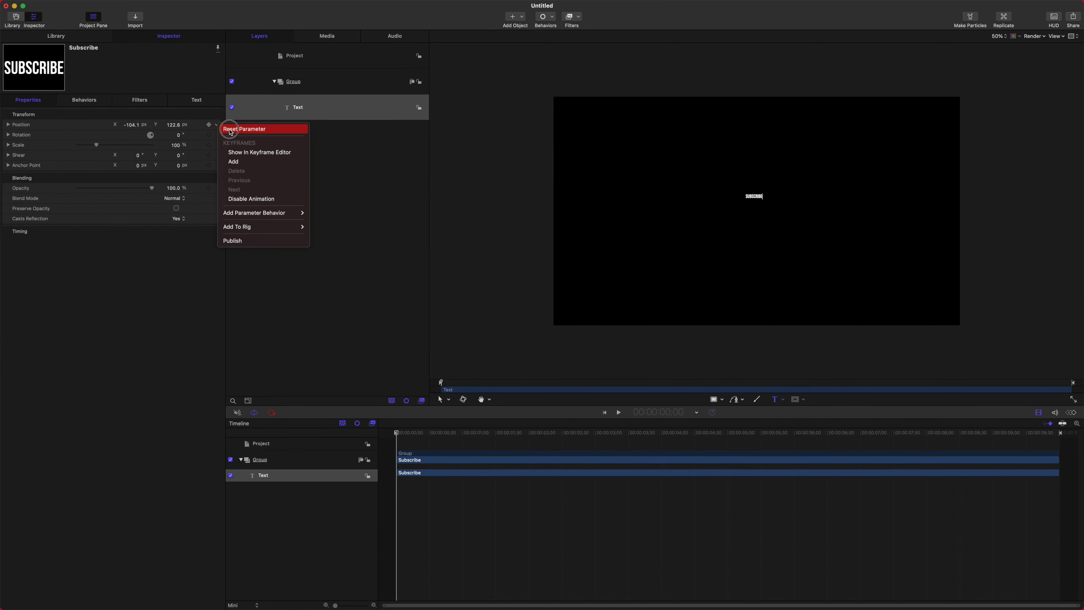
{"action": "left_click", "coordinate": [241, 127]}
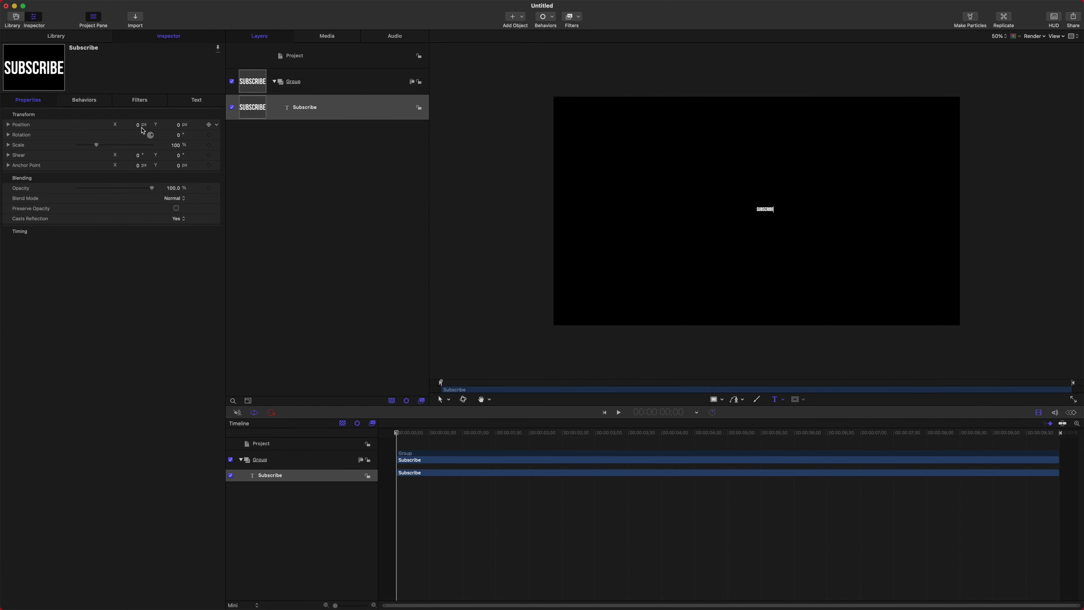
Set the text Size to 244 with Center alignment
{"action": "left_click", "coordinate": [197, 100]}
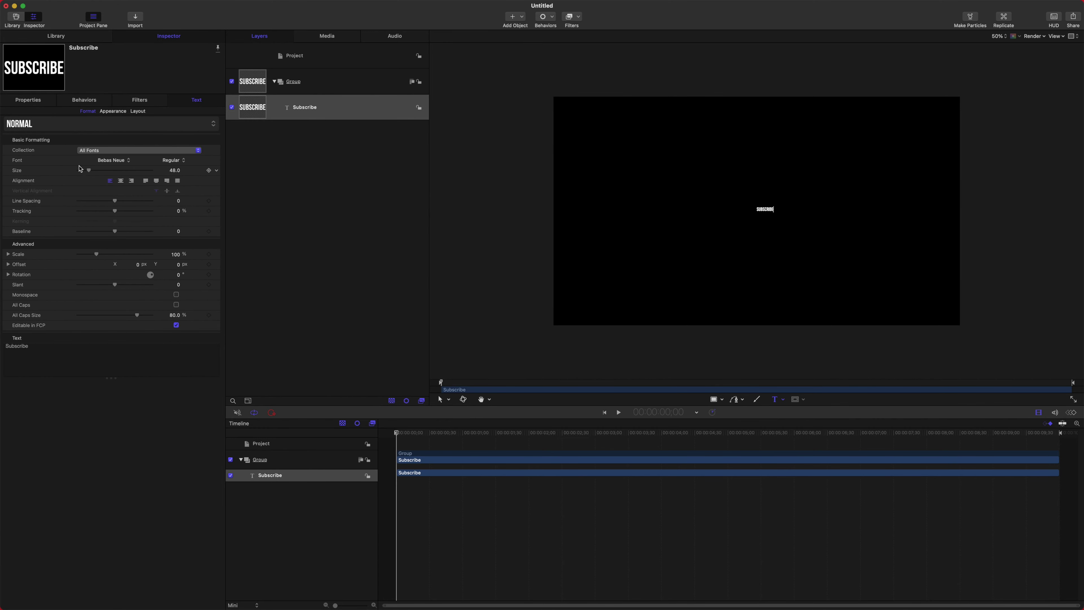
{"action": "left_click_drag", "start_coordinate": [177, 174], "coordinate": [128, 184]}
{"action": "left_click", "coordinate": [121, 181]}
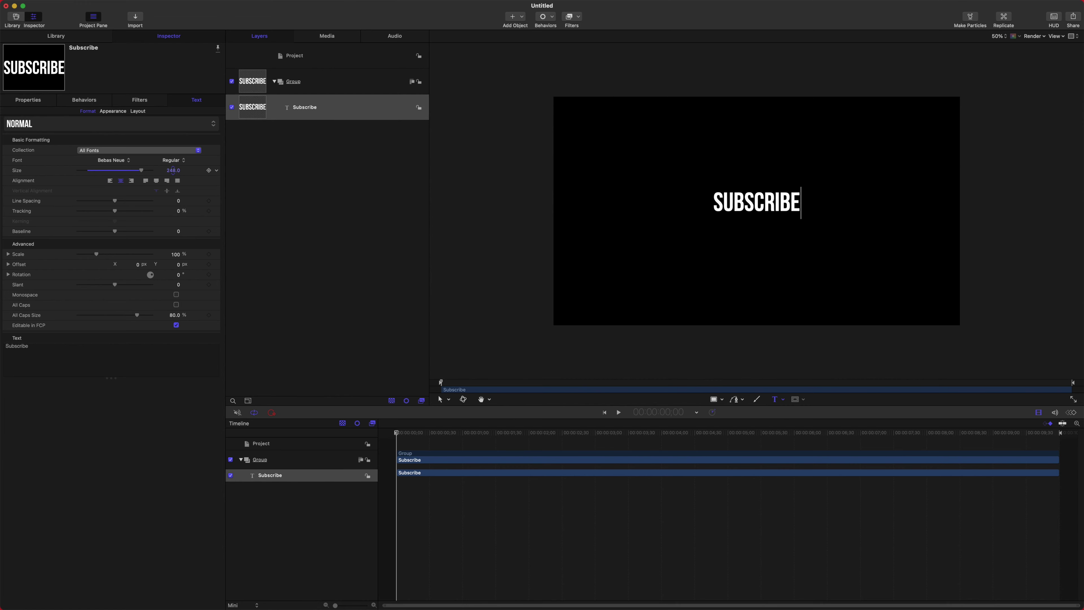
{"action": "left_click", "coordinate": [573, 267]}
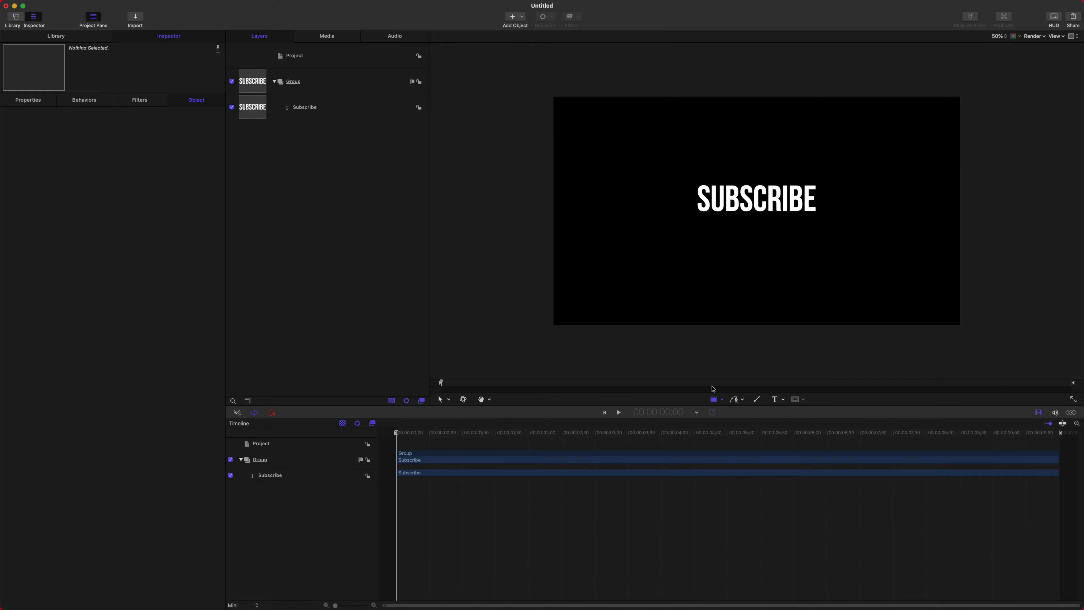
Draw a rectangle across the canvas with no outline and a red fill
{"action": "left_click_drag", "start_coordinate": [688, 179], "coordinate": [835, 222]}
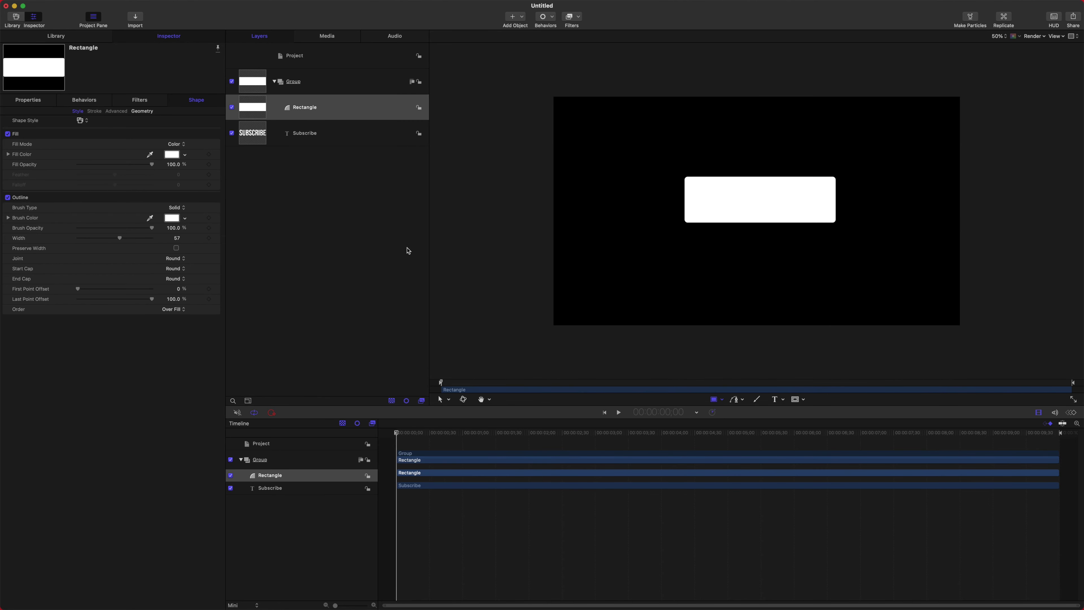
{"action": "left_click", "coordinate": [7, 197]}
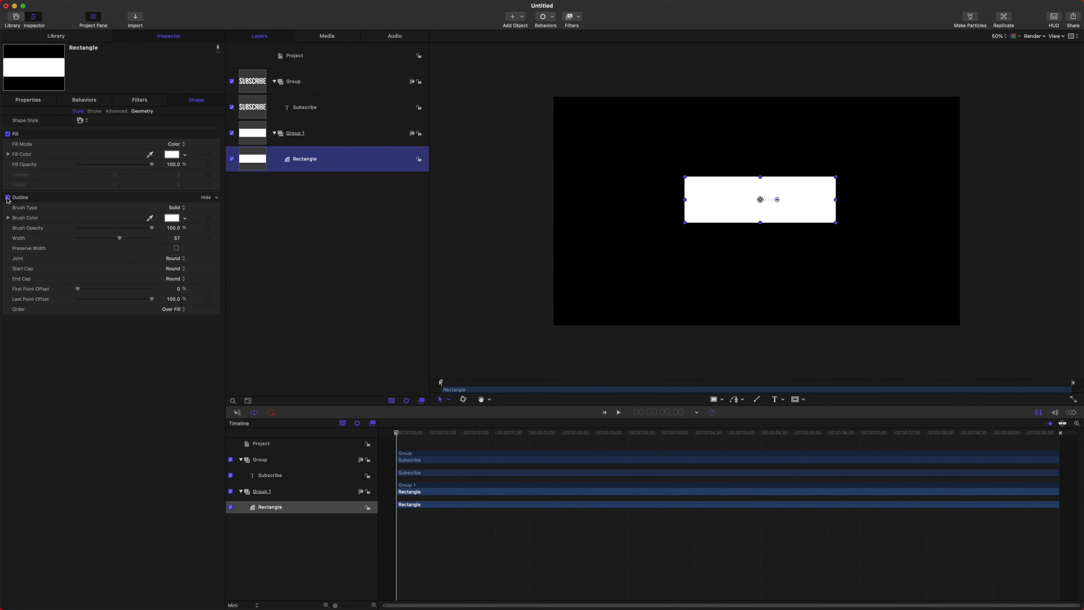
{"action": "left_click", "coordinate": [173, 155]}
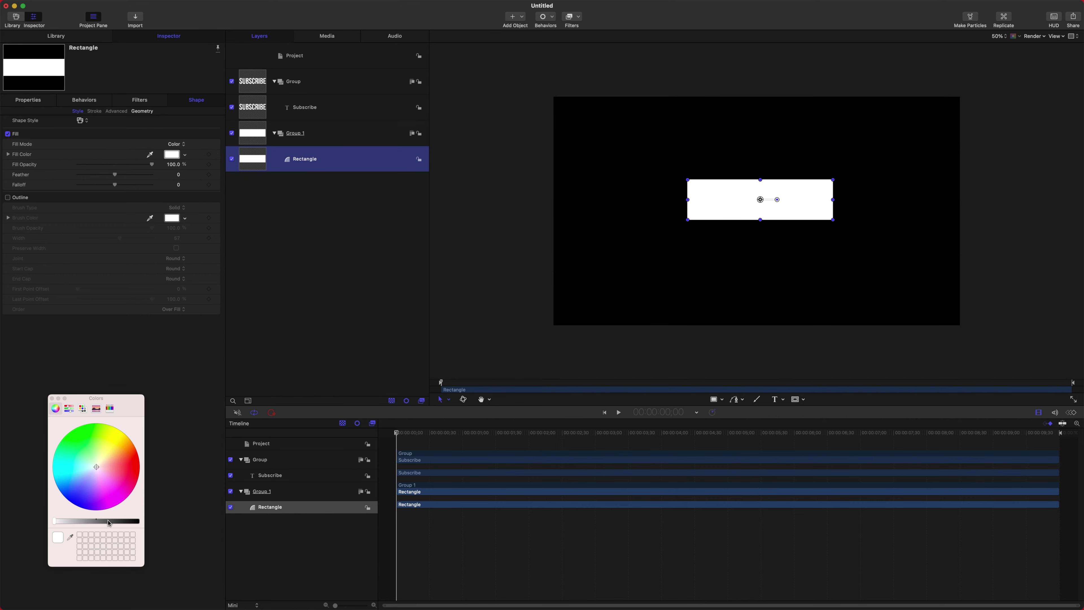
{"action": "left_click", "coordinate": [139, 459]}
{"action": "left_click", "coordinate": [122, 334]}
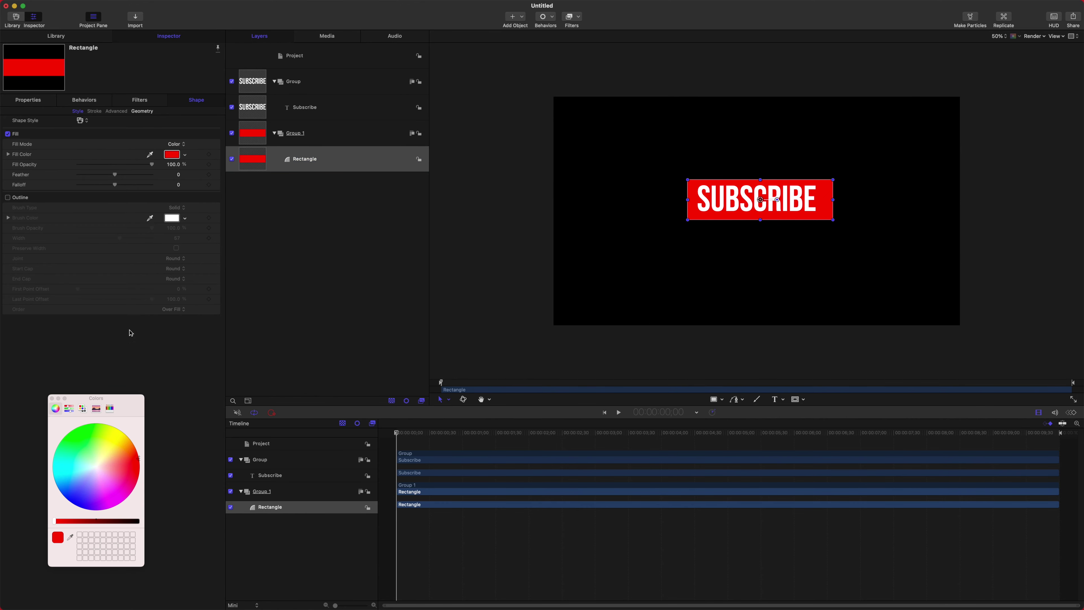
Set the rectangle's Geometry Roundness to 34, keeping the Subscribe text centred
{"action": "left_click", "coordinate": [142, 111]}
{"action": "left_click_drag", "start_coordinate": [82, 138], "coordinate": [129, 138]}
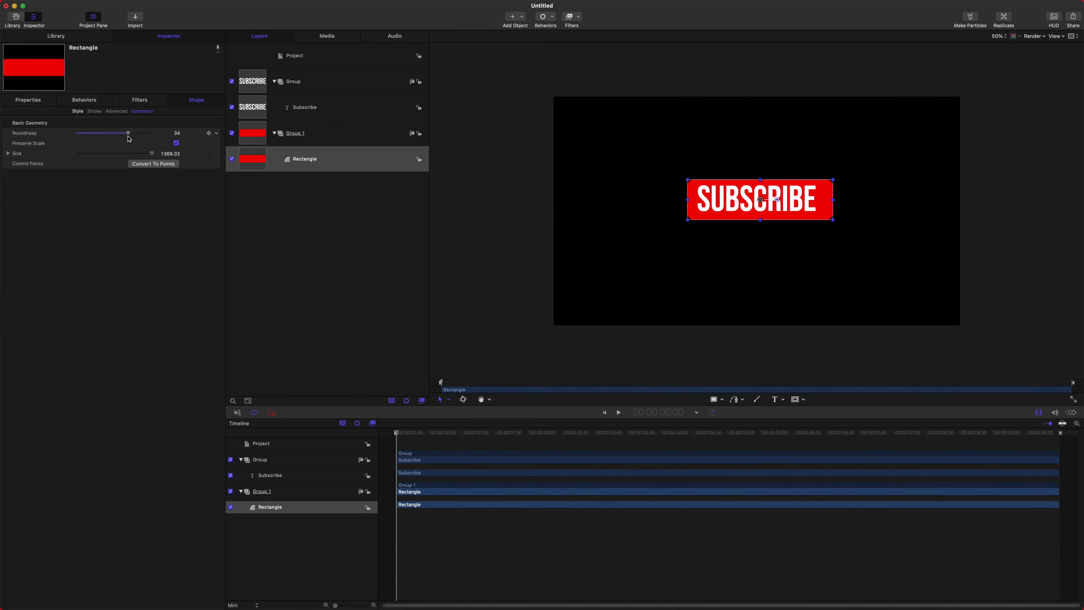
{"action": "left_click", "coordinate": [314, 197]}
{"action": "left_click", "coordinate": [334, 158]}
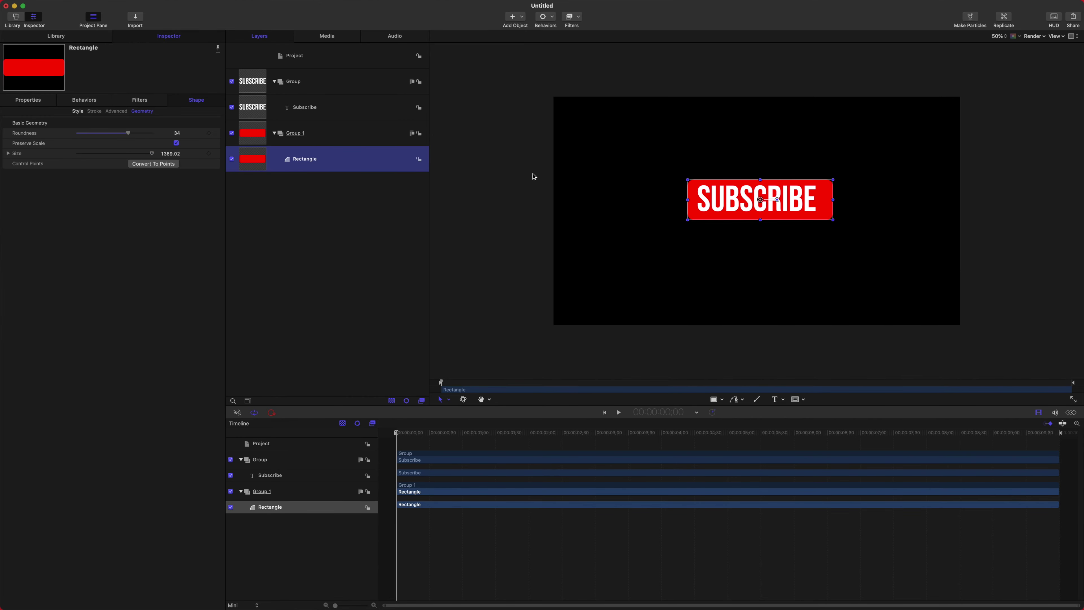
{"action": "left_click", "coordinate": [349, 102]}
{"action": "mouse_move", "coordinate": [761, 191]}
{"action": "left_mouse_down"}
{"action": "mouse_move", "coordinate": [761, 166]}
{"action": "mouse_move", "coordinate": [781, 167]}
{"action": "mouse_move", "coordinate": [762, 191]}
{"action": "left_mouse_up"}
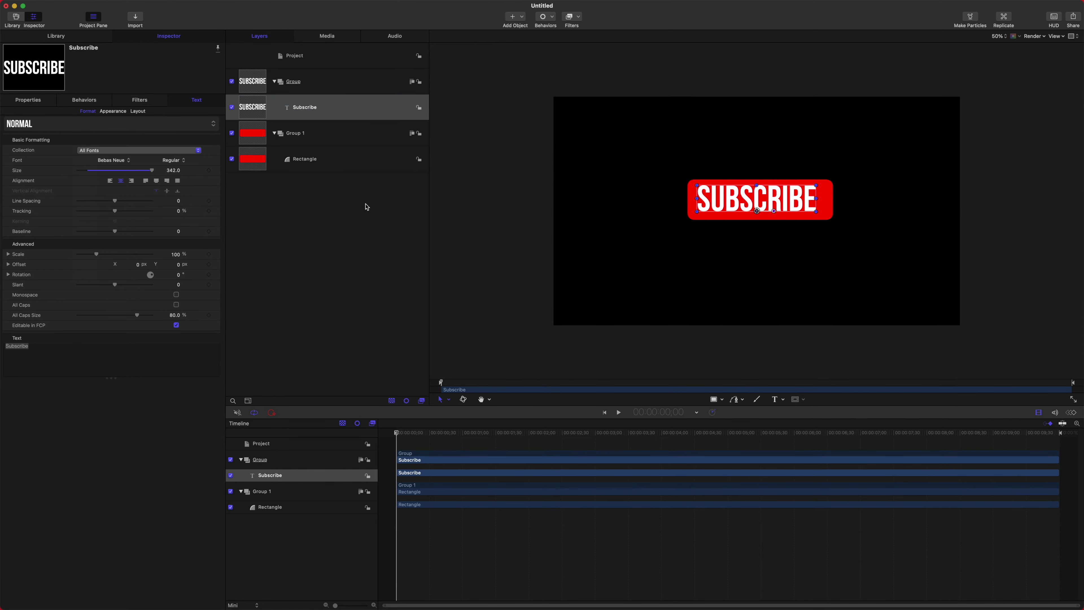
Add a Basic Motion > Align To behaviour to the Rectangle with Subscribe as its Object
{"action": "left_click", "coordinate": [329, 155]}
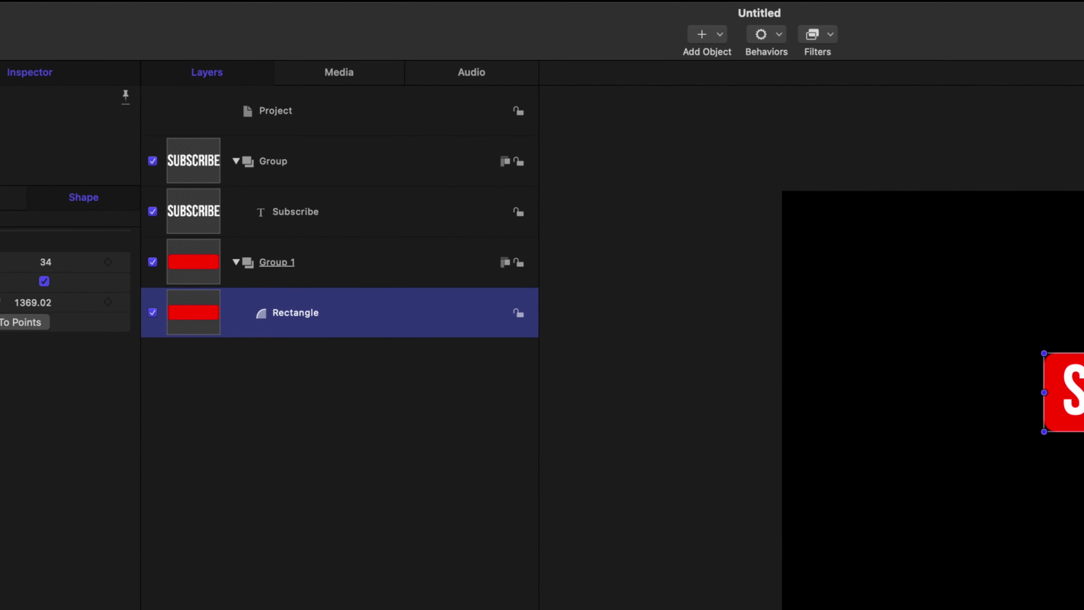
{"action": "left_click", "coordinate": [781, 35]}
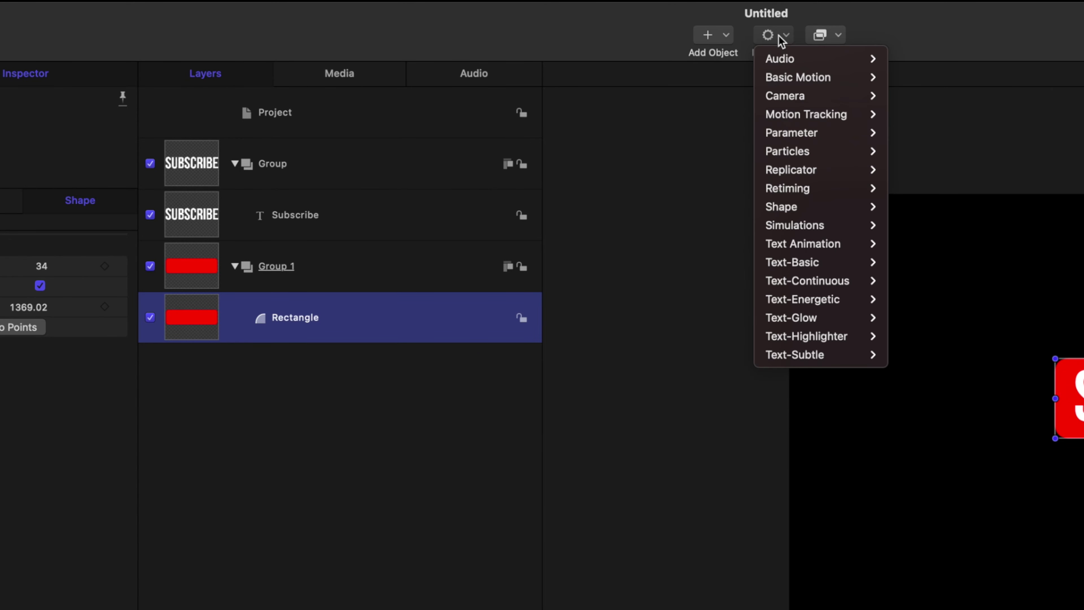
{"action": "mouse_move", "coordinate": [798, 77]}
{"action": "left_click", "coordinate": [936, 78]}
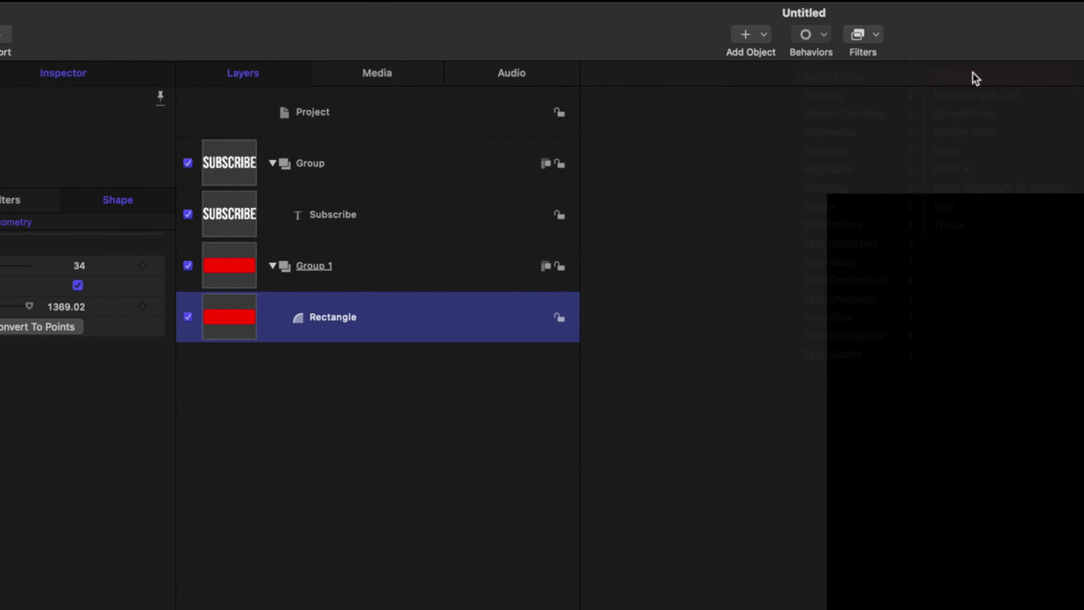
{"action": "left_click_drag", "start_coordinate": [348, 213], "coordinate": [342, 225]}
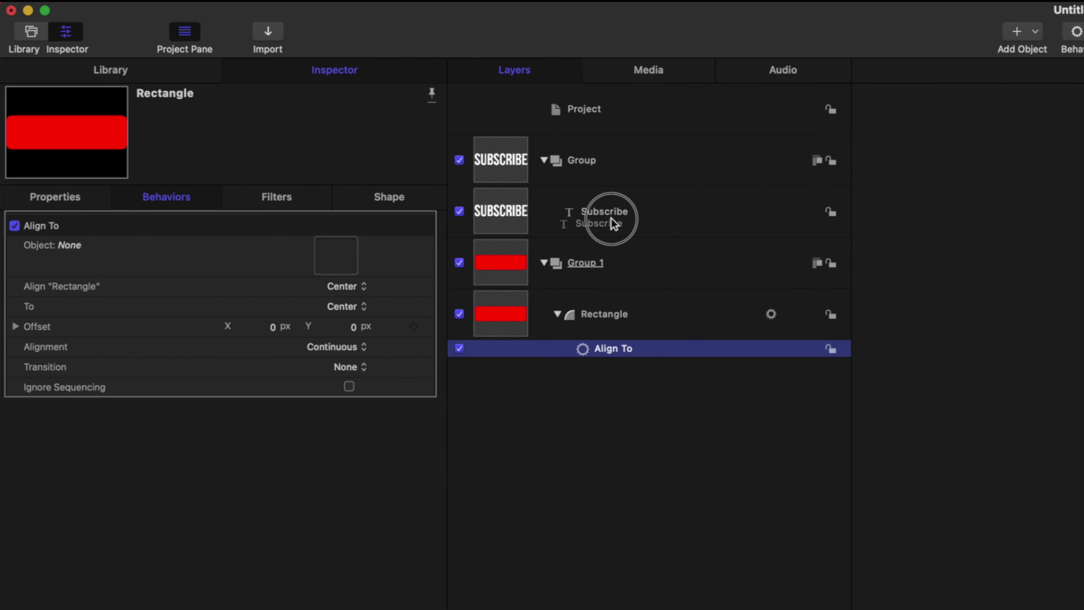
{"action": "left_click_drag", "start_coordinate": [613, 222], "coordinate": [341, 255]}
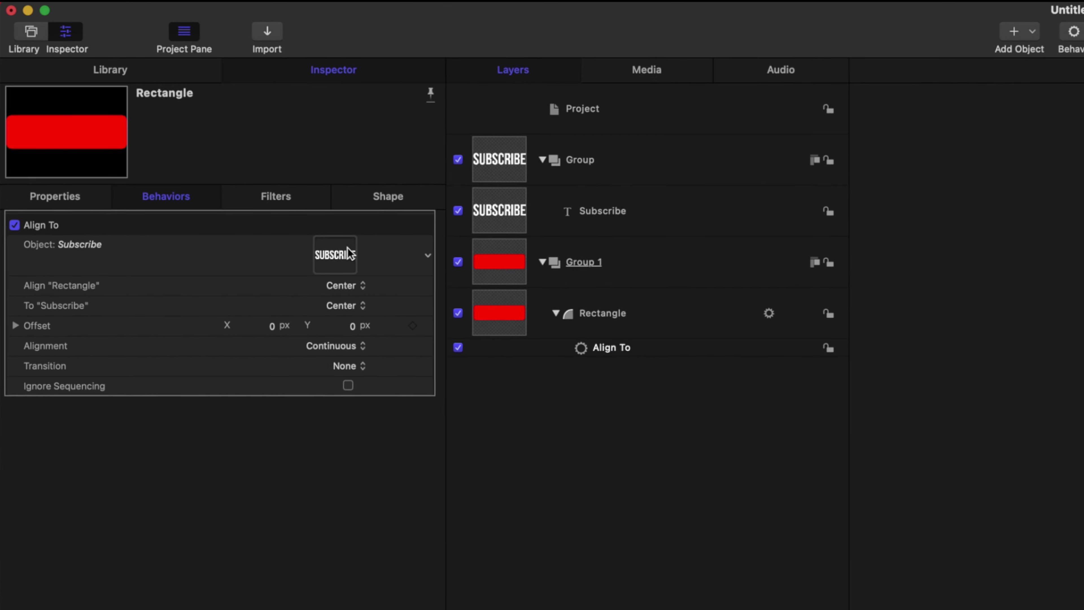
{"action": "left_click", "coordinate": [1066, 283]}
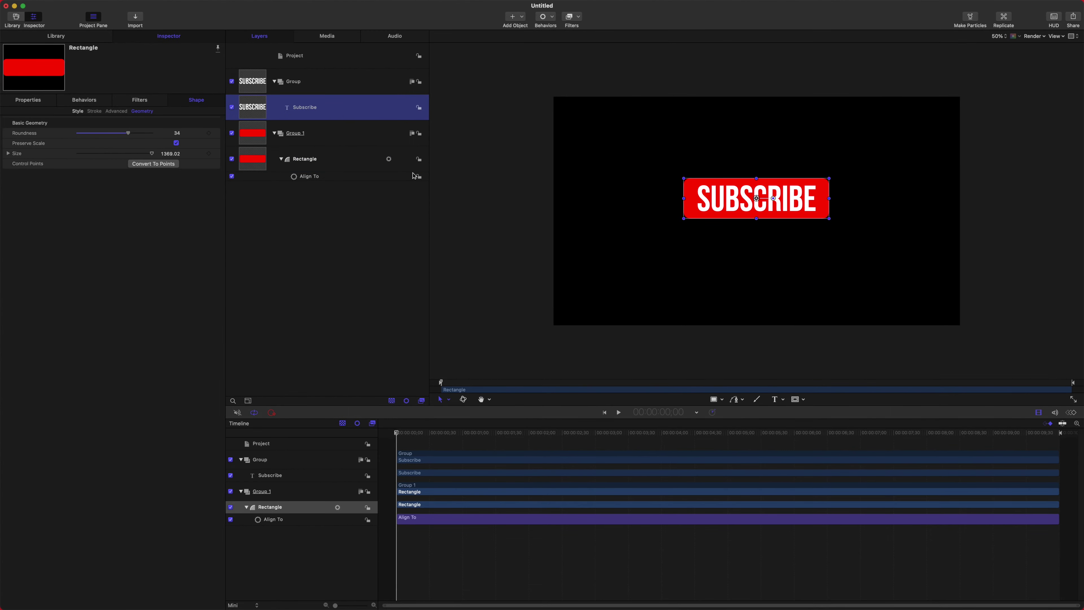
Drag the Subscribe text across the canvas to check the red box follows it
{"action": "left_click_drag", "start_coordinate": [700, 186], "coordinate": [760, 190]}
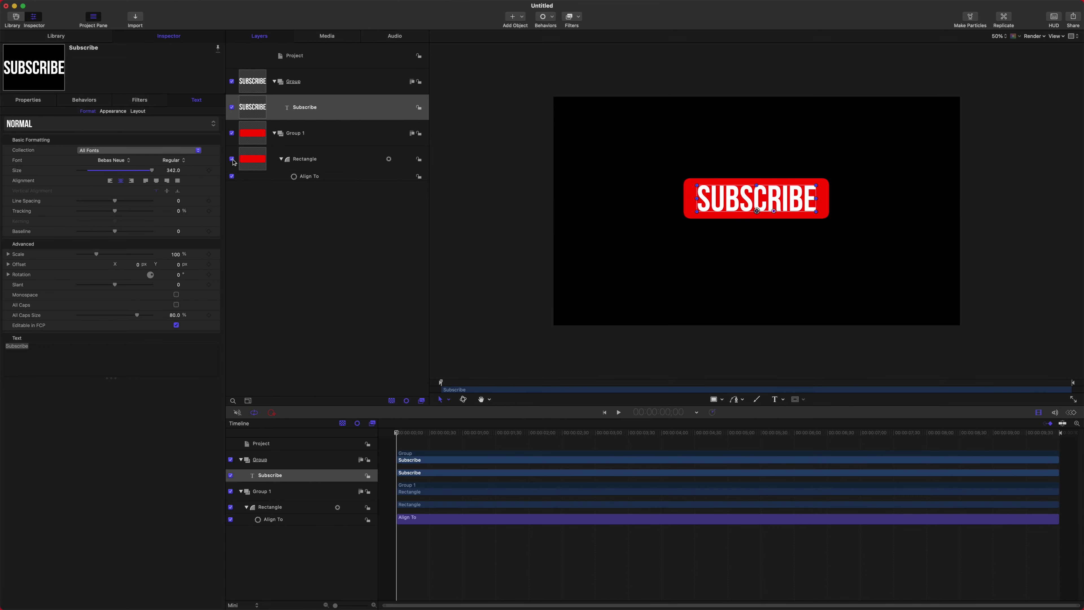
{"action": "left_click", "coordinate": [328, 159]}
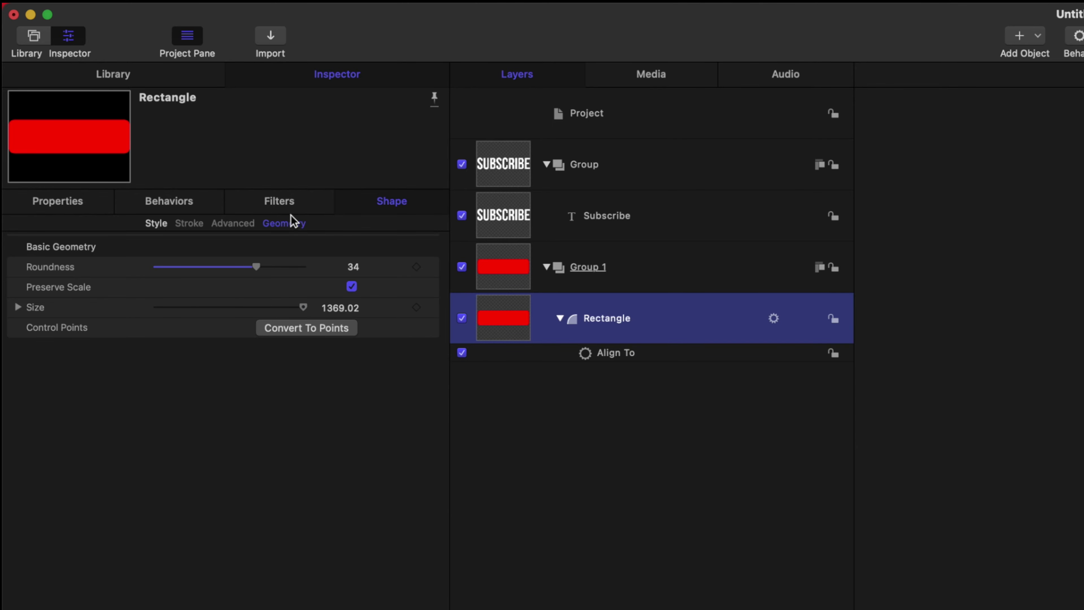
Add a Link behaviour to the Rectangle's Size sourced from Subscribe's Object Attributes > Size > All
{"action": "left_click", "coordinate": [431, 310]}
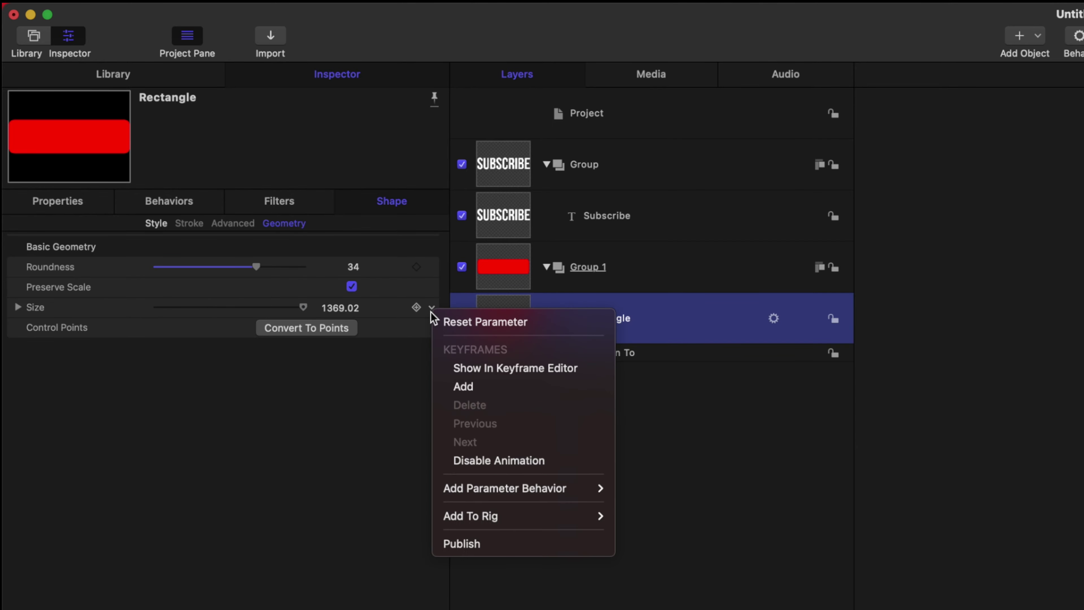
{"action": "mouse_move", "coordinate": [518, 492]}
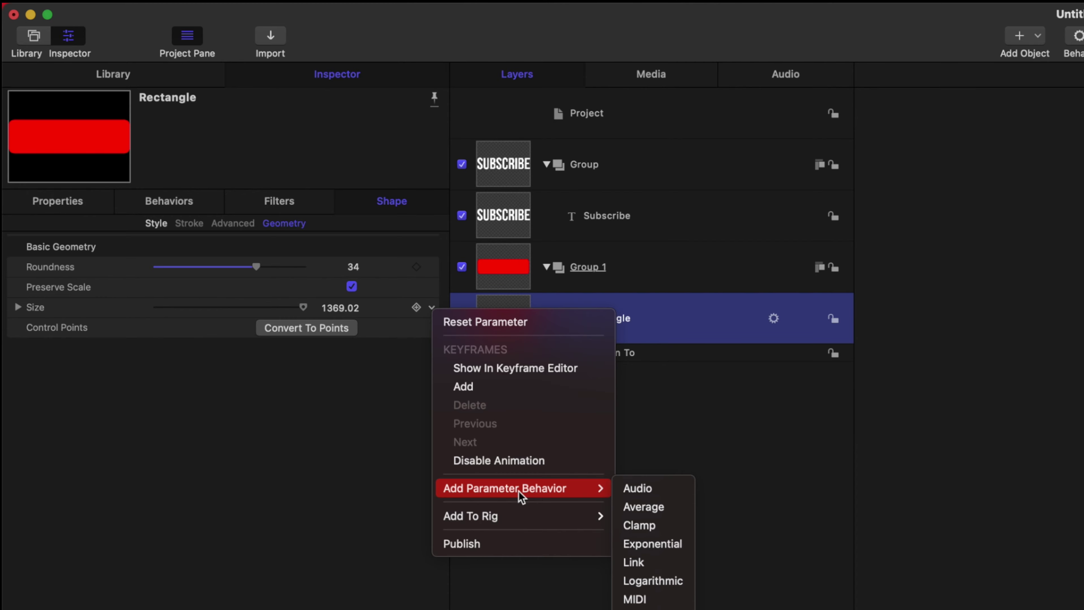
{"action": "left_click", "coordinate": [636, 562]}
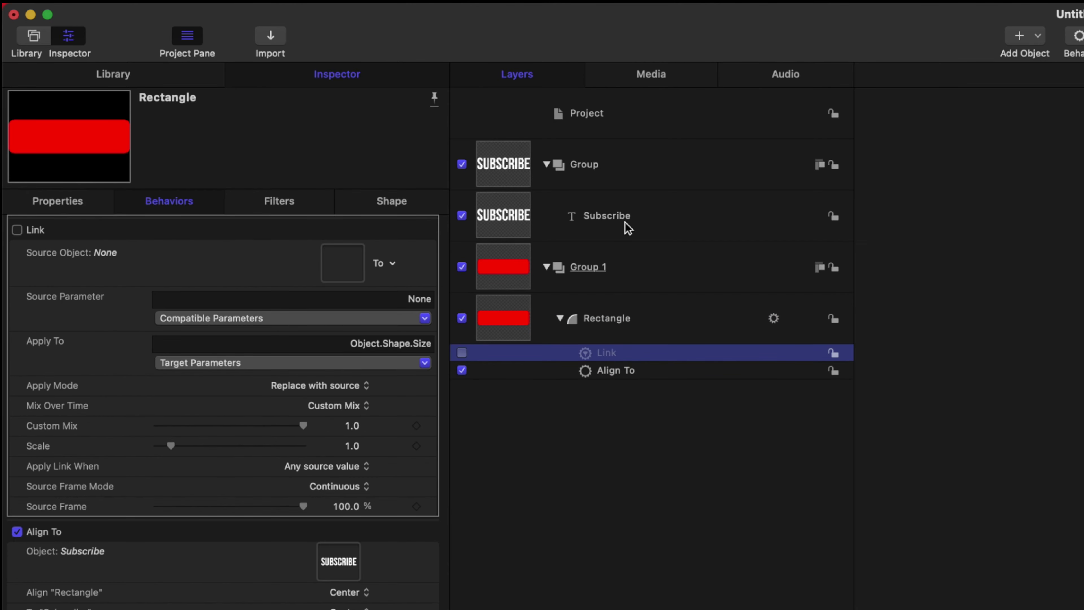
{"action": "left_click_drag", "start_coordinate": [628, 229], "coordinate": [352, 268]}
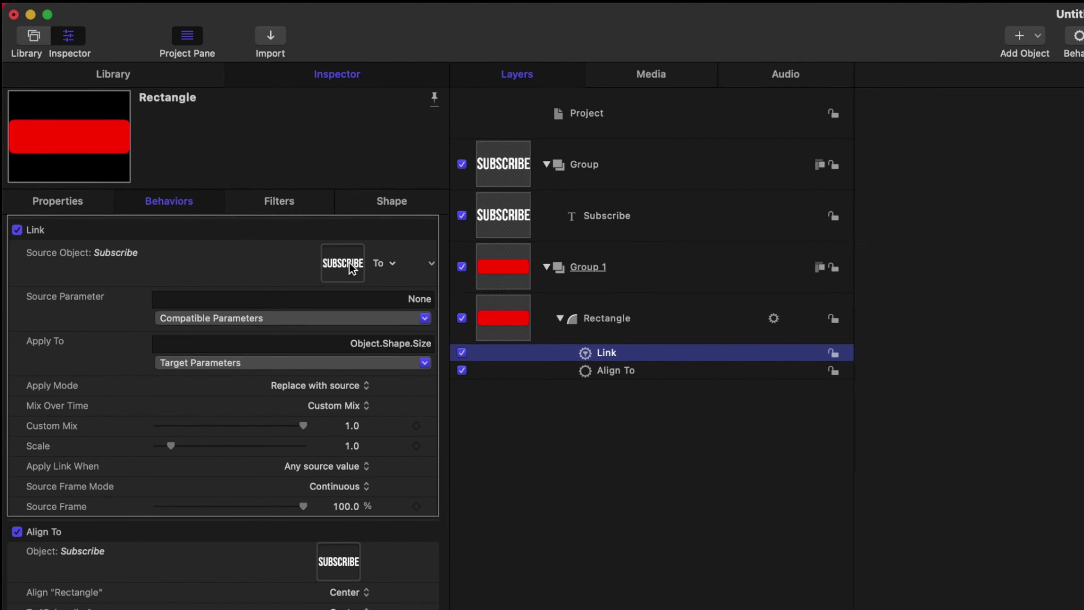
{"action": "left_click", "coordinate": [218, 323]}
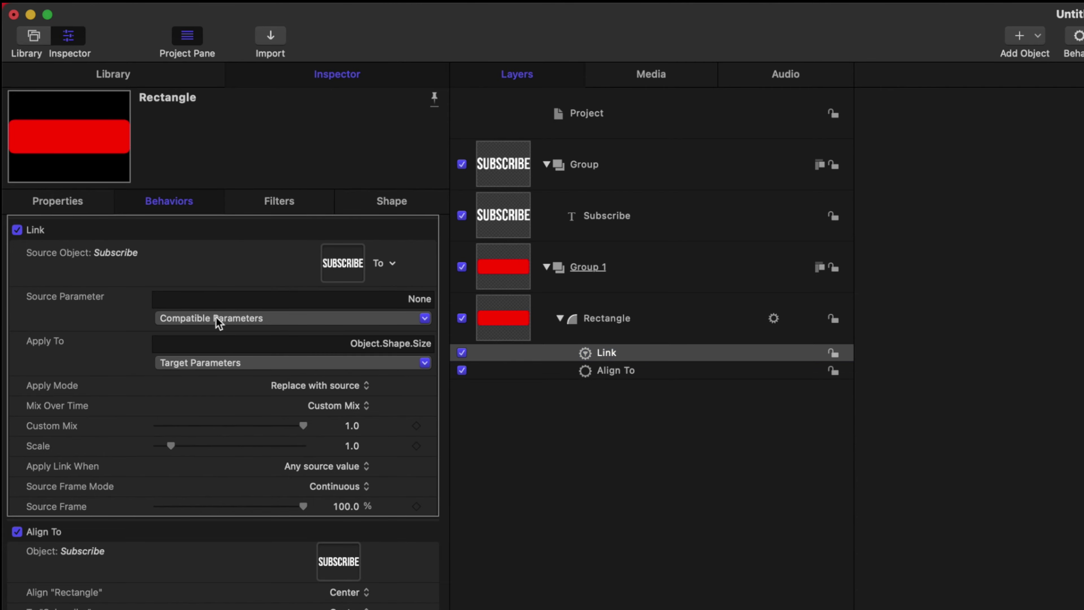
{"action": "left_click", "coordinate": [219, 323]}
{"action": "mouse_move", "coordinate": [240, 339]}
{"action": "mouse_move", "coordinate": [483, 337]}
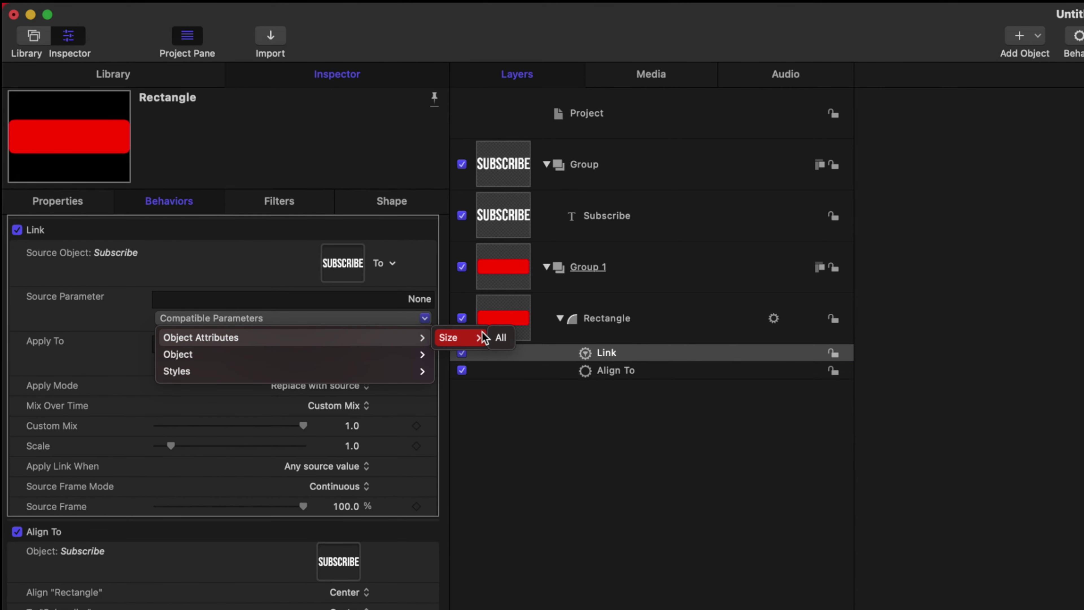
{"action": "left_click", "coordinate": [502, 338]}
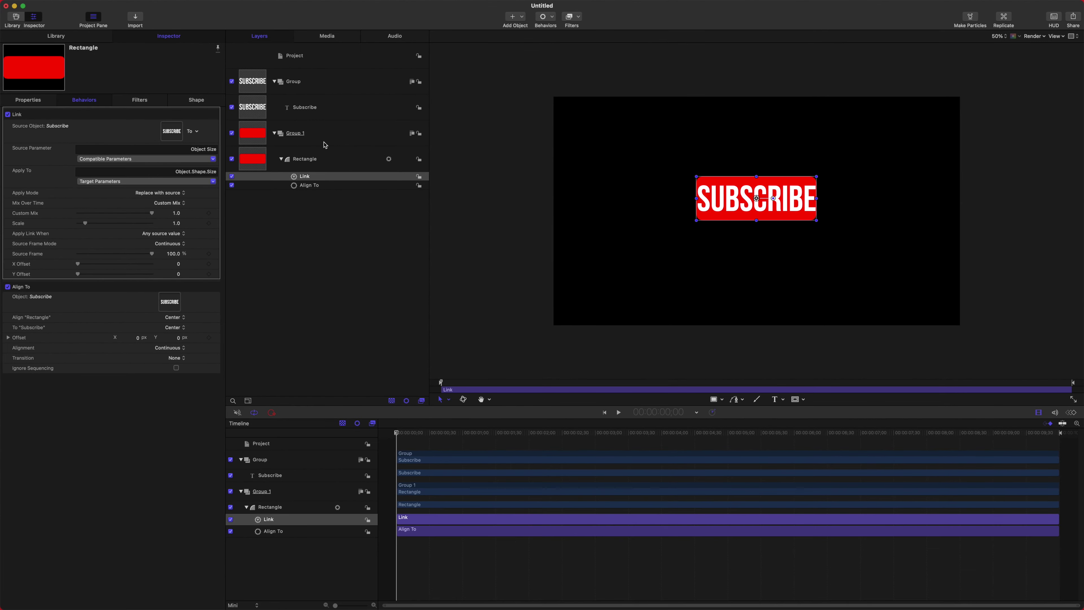
{"action": "left_click", "coordinate": [491, 161]}
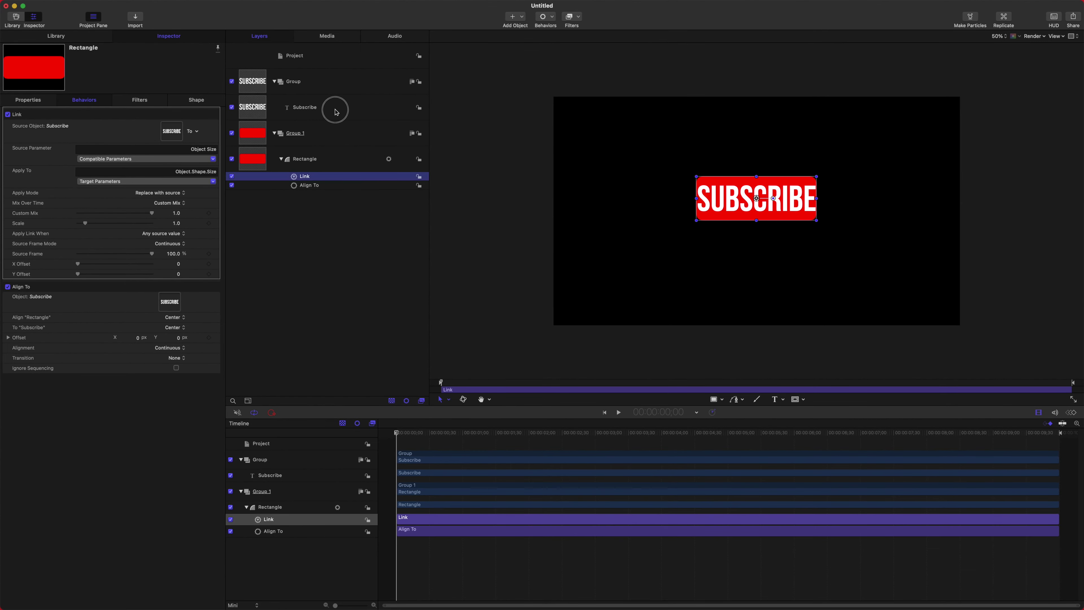
Retype the title text as 'Like' and select the Rectangle's Link behaviour
{"action": "double_click", "coordinate": [715, 198]}
{"action": "type", "text": "Like"}
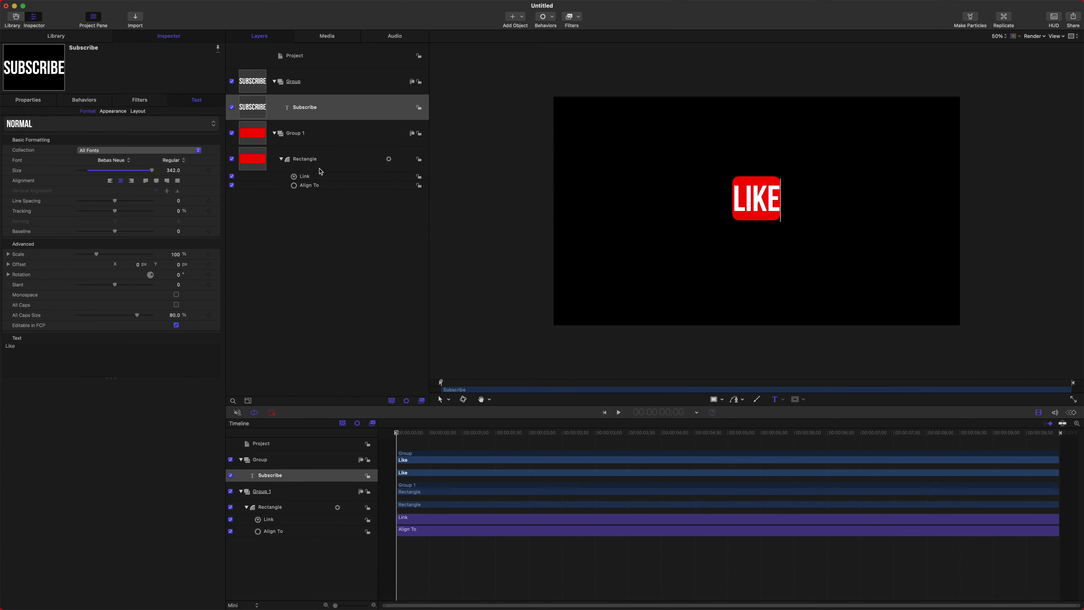
{"action": "left_click", "coordinate": [322, 158]}
{"action": "left_click", "coordinate": [321, 175]}
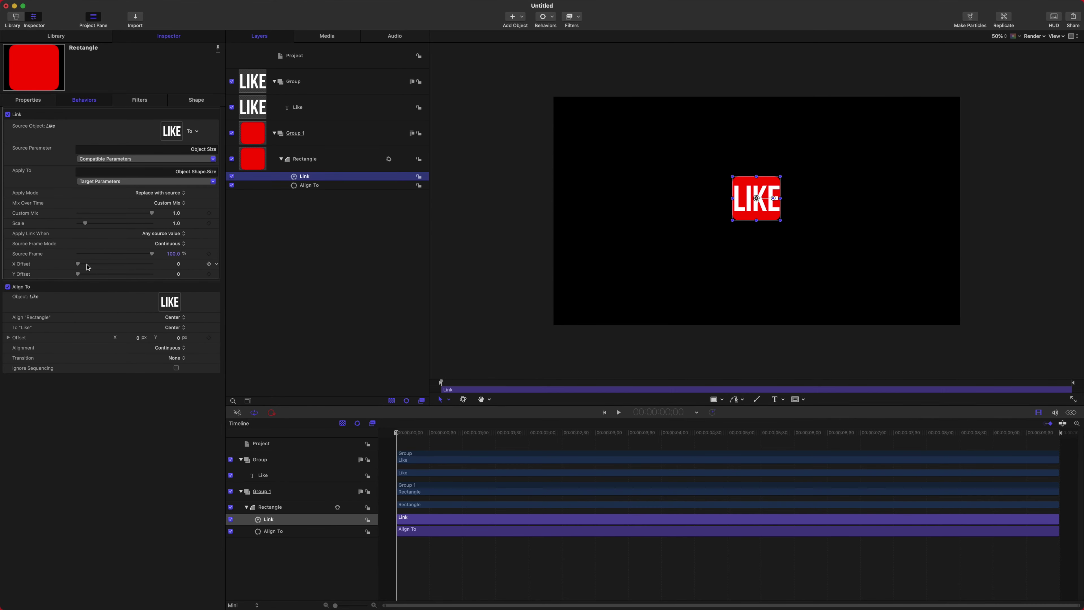
Set the Link behaviour's X Offset to 200 and Y Offset to -100
{"action": "left_click_drag", "start_coordinate": [88, 267], "coordinate": [321, 271]}
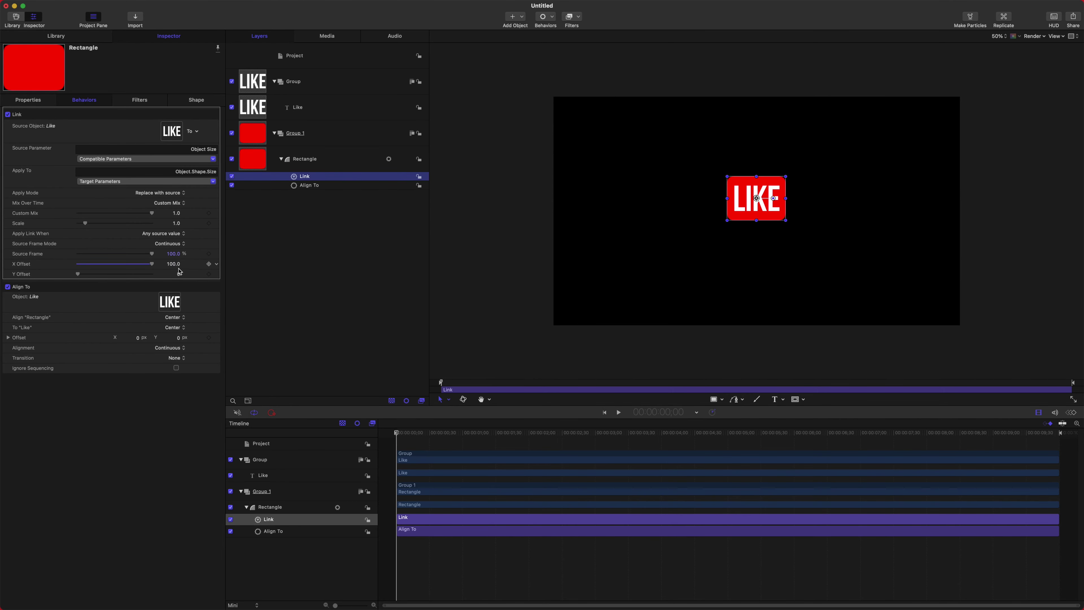
{"action": "left_click_drag", "start_coordinate": [175, 267], "coordinate": [302, 267]}
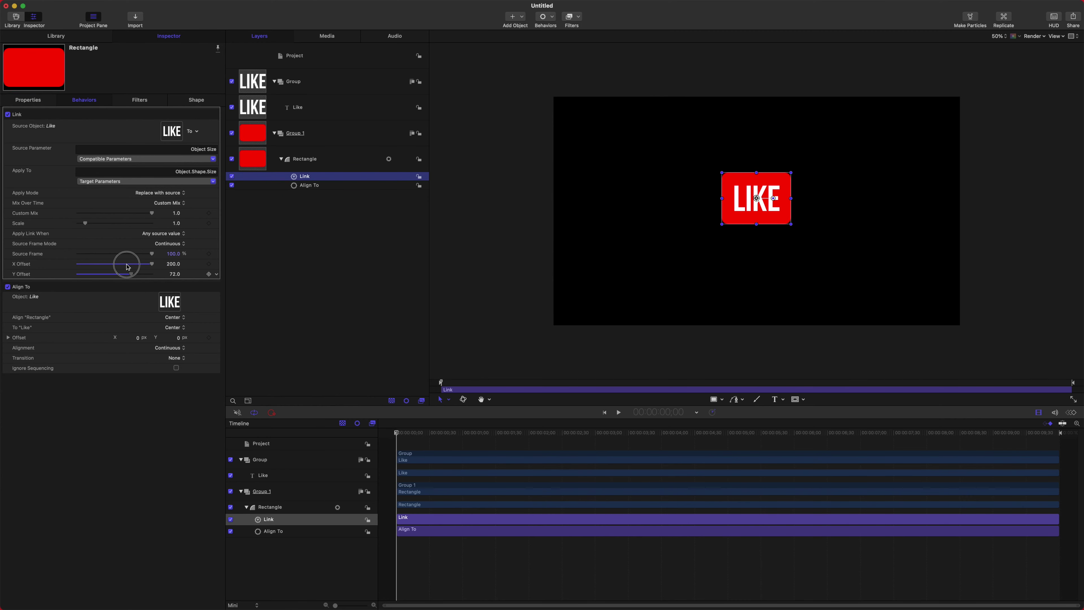
{"action": "left_click", "coordinate": [179, 276]}
{"action": "left_click_drag", "start_coordinate": [178, 276], "coordinate": [180, 277]}
{"action": "left_click", "coordinate": [299, 160]}
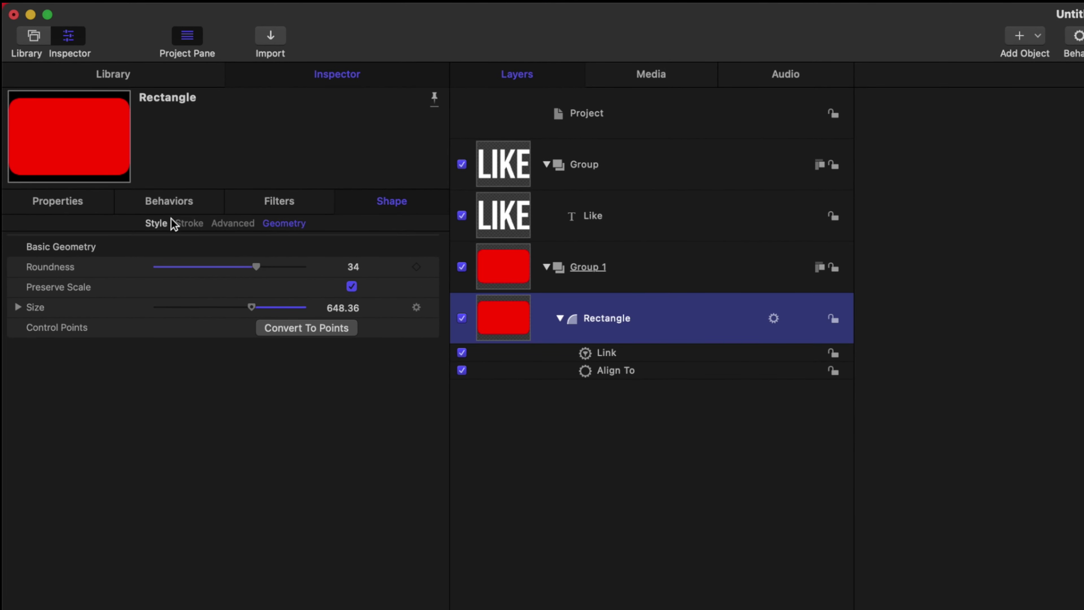
Turn on the rounded box's white outline and thin its width to 8
{"action": "left_click", "coordinate": [156, 223]}
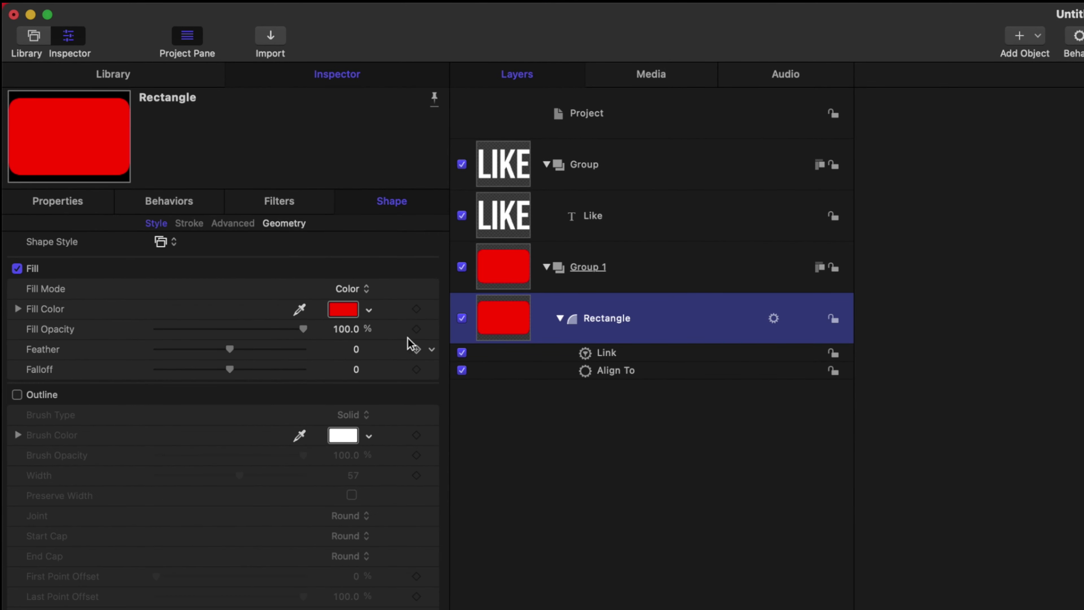
{"action": "left_click", "coordinate": [431, 309]}
{"action": "left_click", "coordinate": [503, 537]}
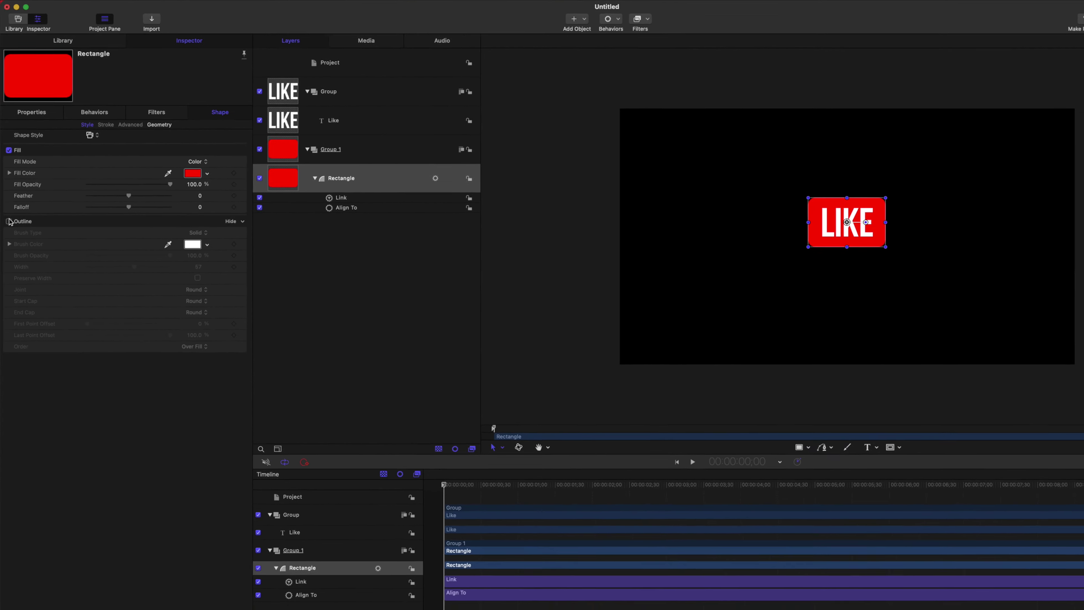
{"action": "left_click", "coordinate": [8, 221]}
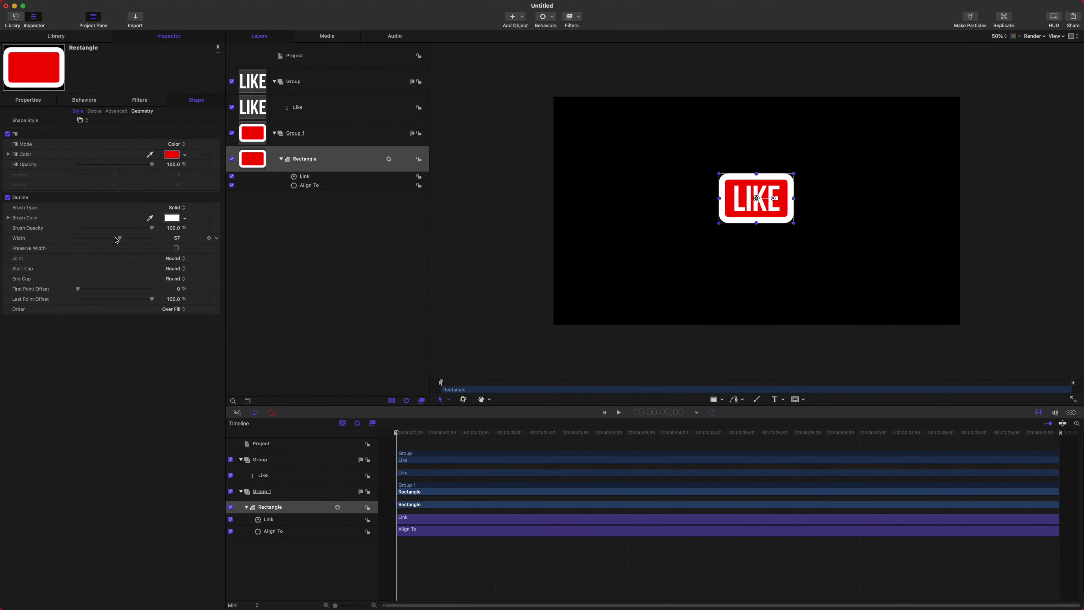
{"action": "left_click_drag", "start_coordinate": [117, 240], "coordinate": [83, 239]}
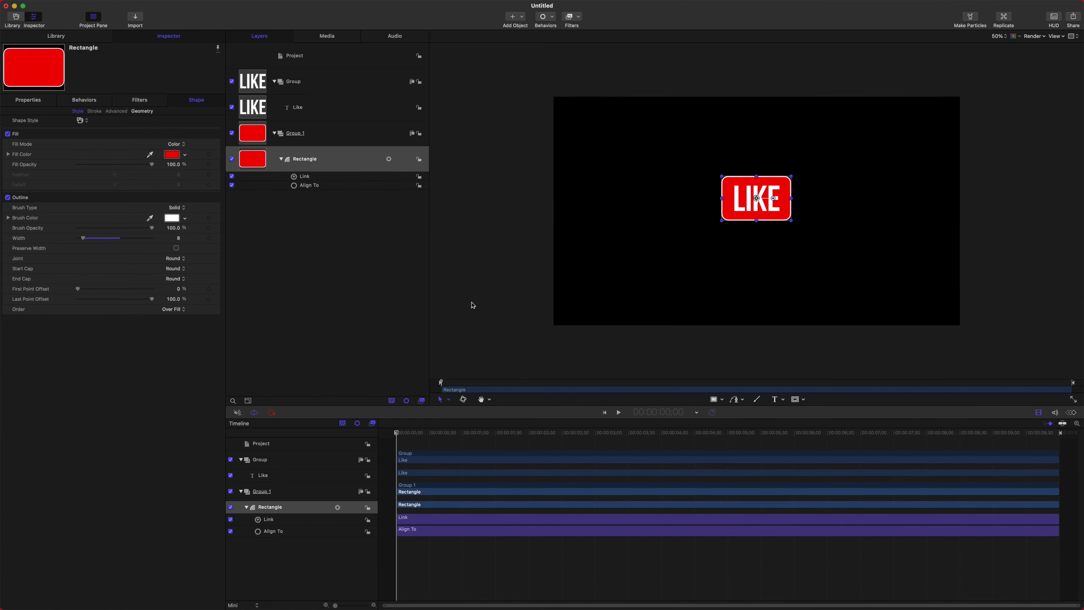
{"action": "left_click", "coordinate": [408, 223]}
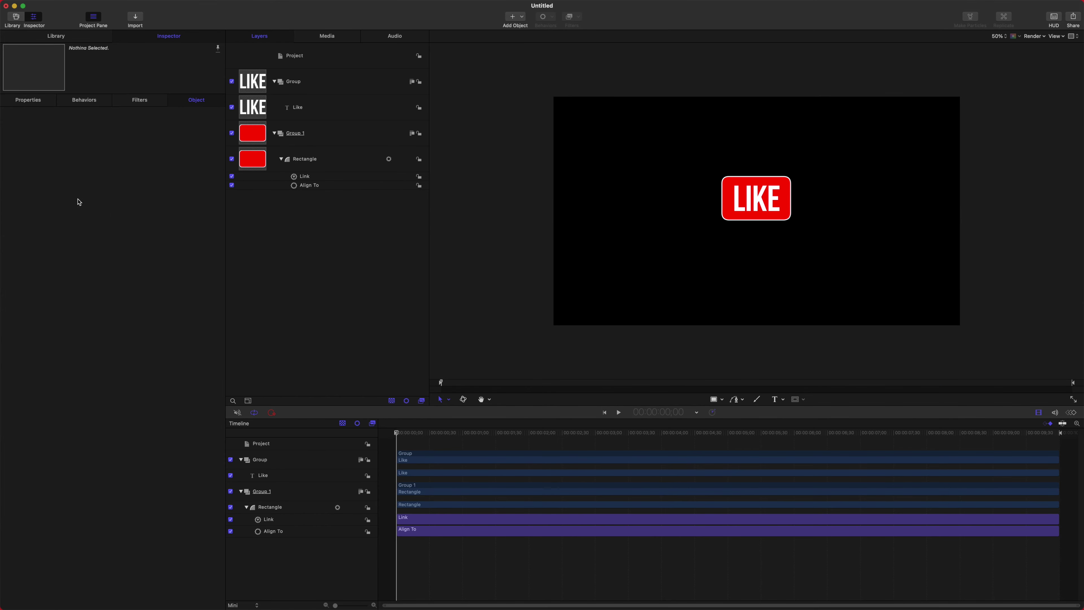
Add an Overshoot parameter behaviour to the Like text layer's Scale
{"action": "left_click", "coordinate": [318, 110]}
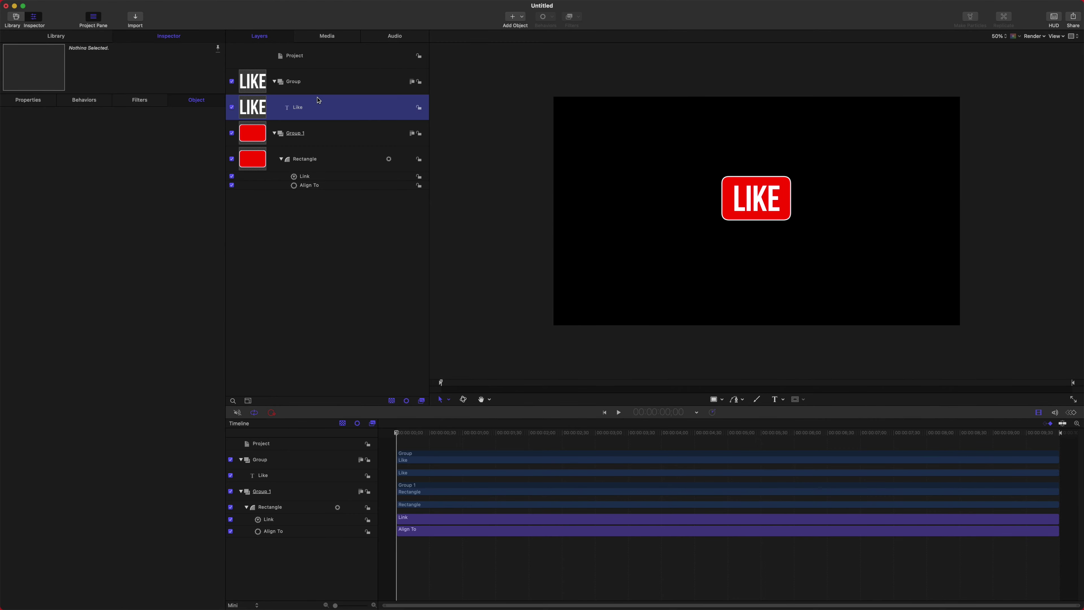
{"action": "key", "text": "F1"}
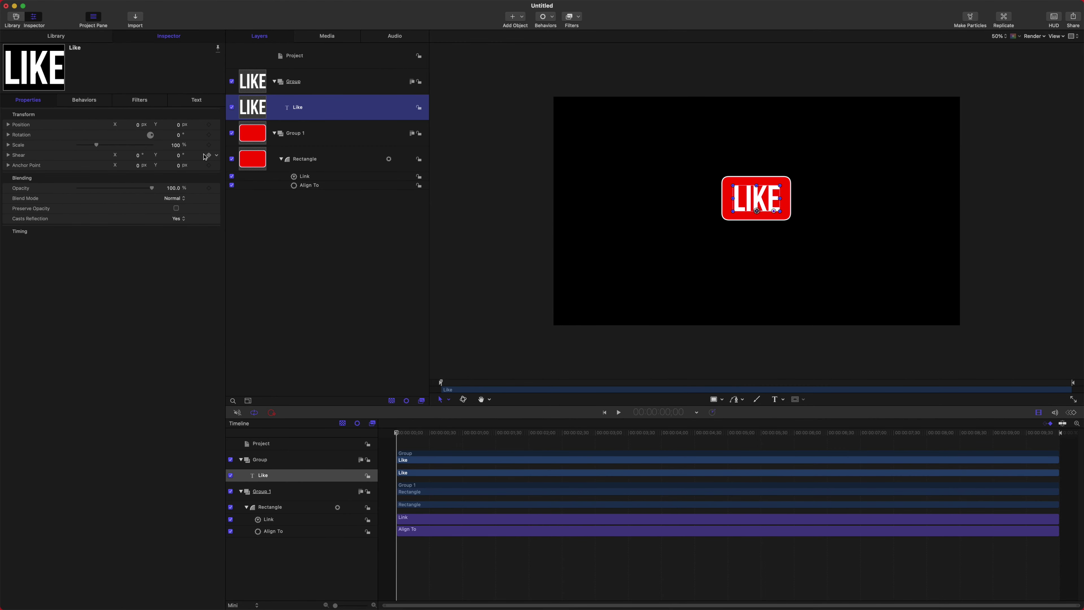
{"action": "left_click", "coordinate": [215, 148]}
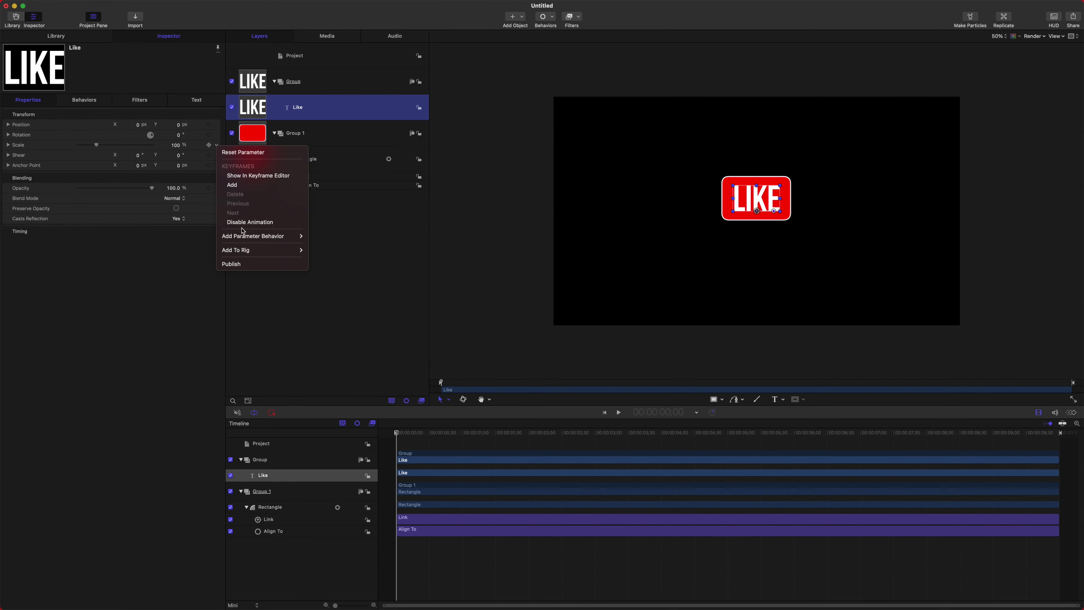
{"action": "mouse_move", "coordinate": [278, 236]}
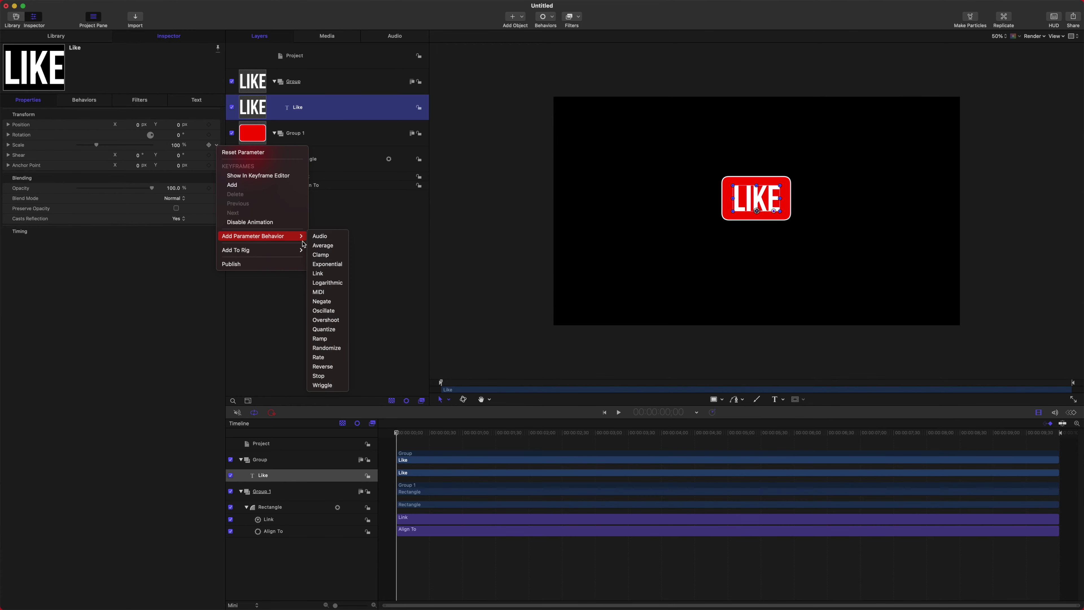
{"action": "left_click", "coordinate": [326, 320]}
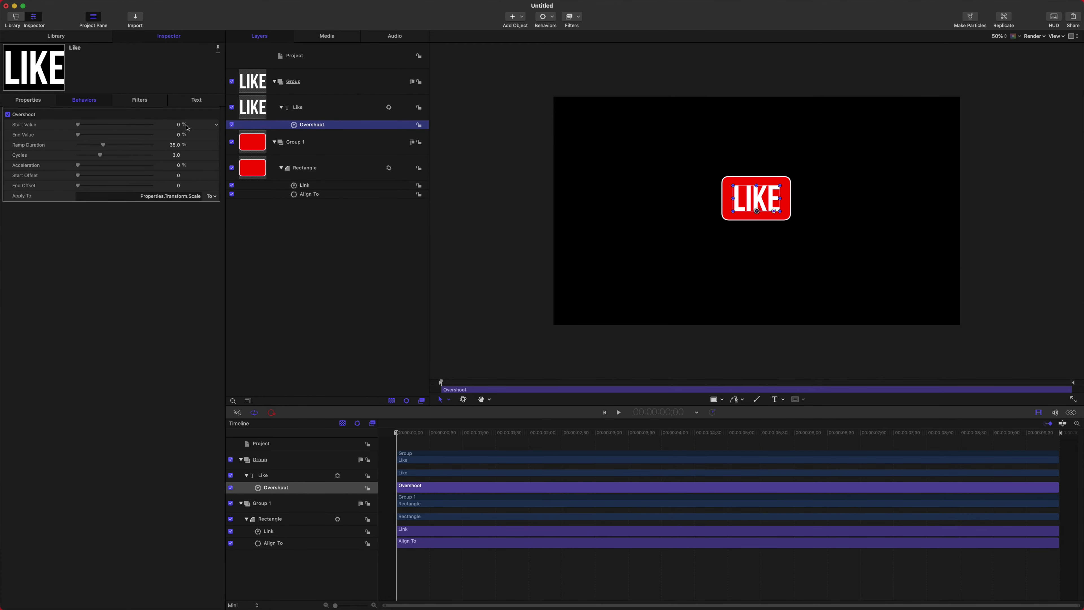
Set the Overshoot Start Value to -100% and scrub through the pop-in
{"action": "left_click", "coordinate": [179, 127]}
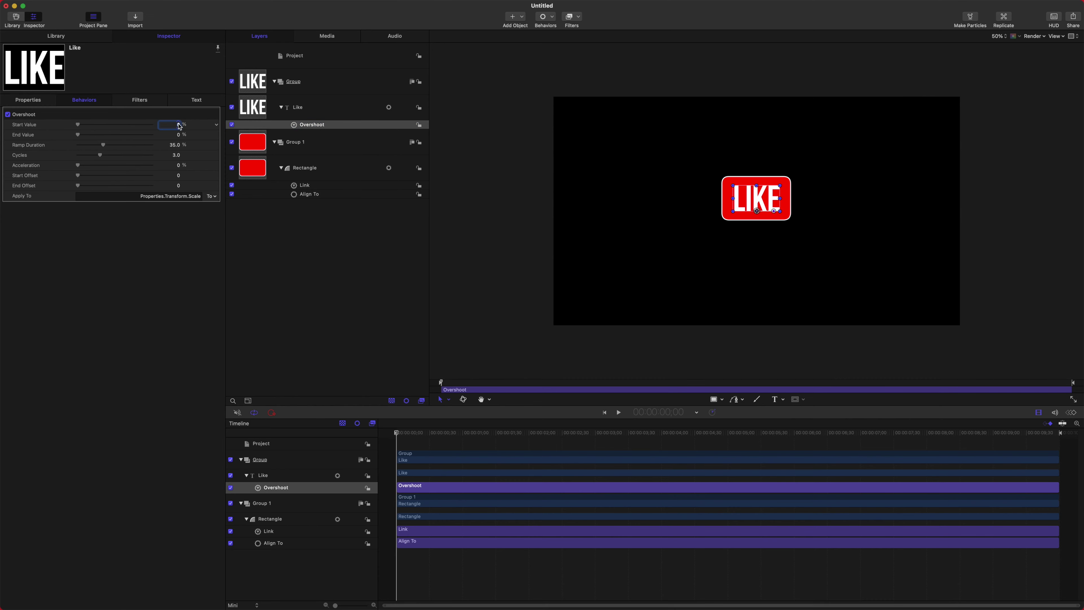
{"action": "type", "text": "-100"}
{"action": "left_click", "coordinate": [348, 328]}
{"action": "left_click_drag", "start_coordinate": [423, 433], "coordinate": [277, 399]}
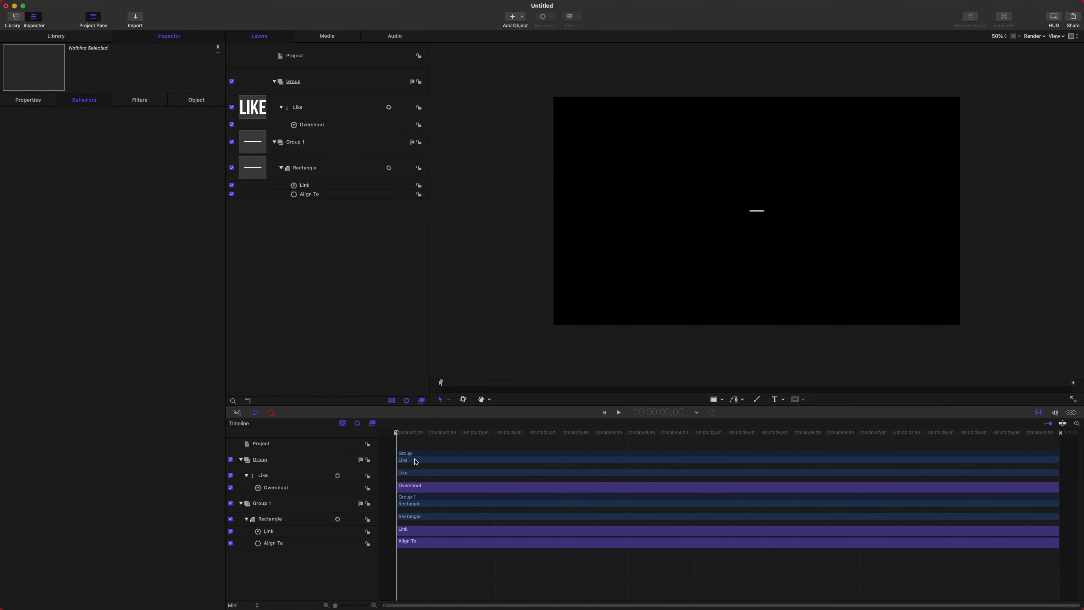
Trim the Overshoot behaviour to end at frame 42 and preview the pop-in
{"action": "left_click", "coordinate": [412, 489]}
{"action": "left_click_drag", "start_coordinate": [408, 432], "coordinate": [448, 434]}
{"action": "left_click", "coordinate": [443, 433]}
{"action": "key", "text": "o"}
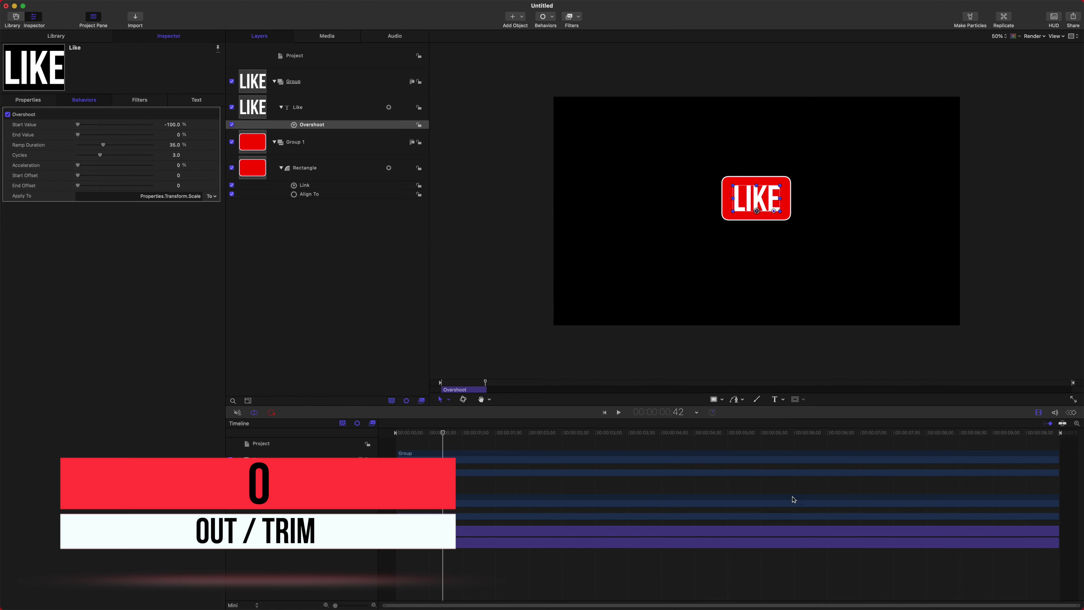
{"action": "key", "text": "space"}
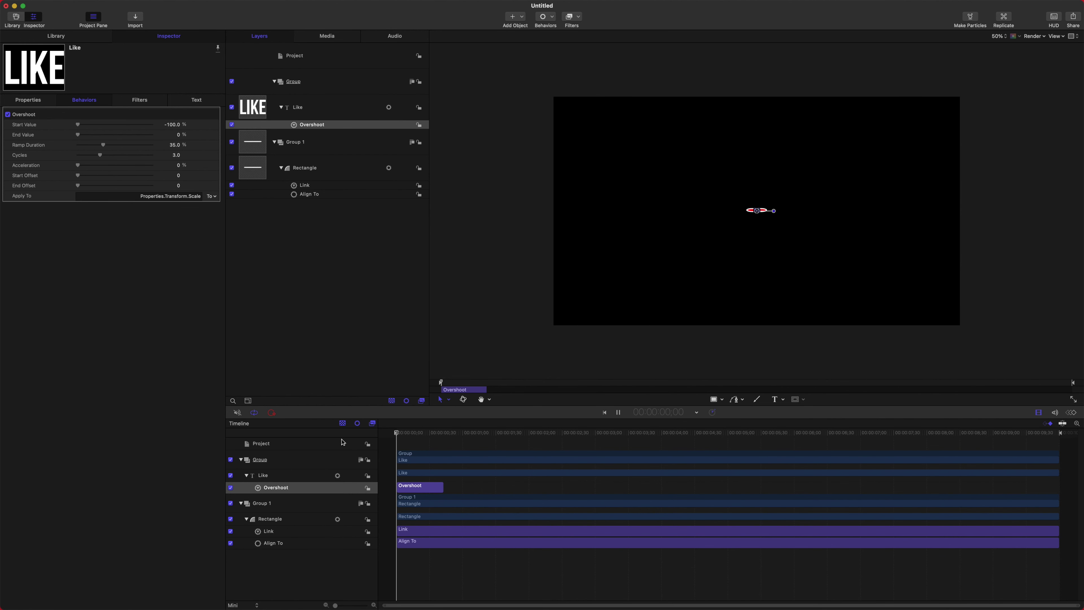
{"action": "key", "text": "space"}
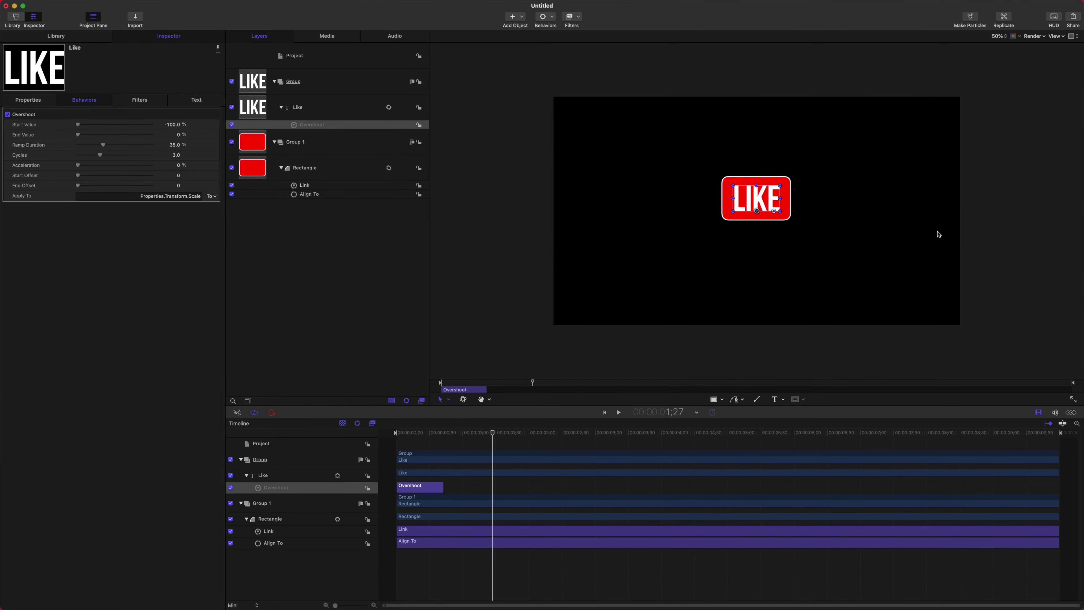
Replace the LIKE title text on the canvas with 'Subscribe'
{"action": "double_click", "coordinate": [771, 207]}
{"action": "type", "text": "Subscribe"}
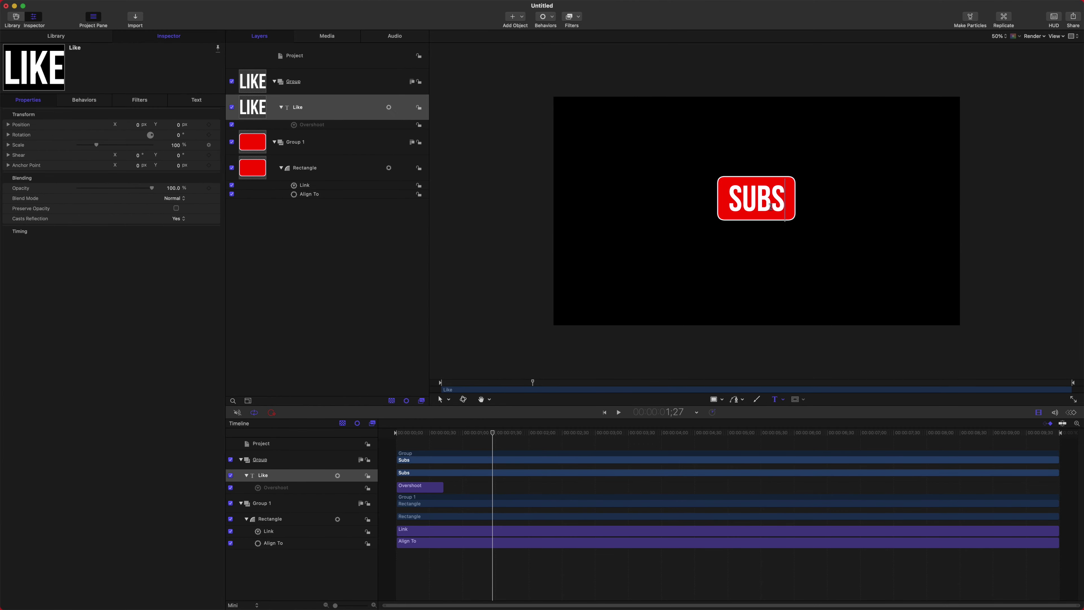